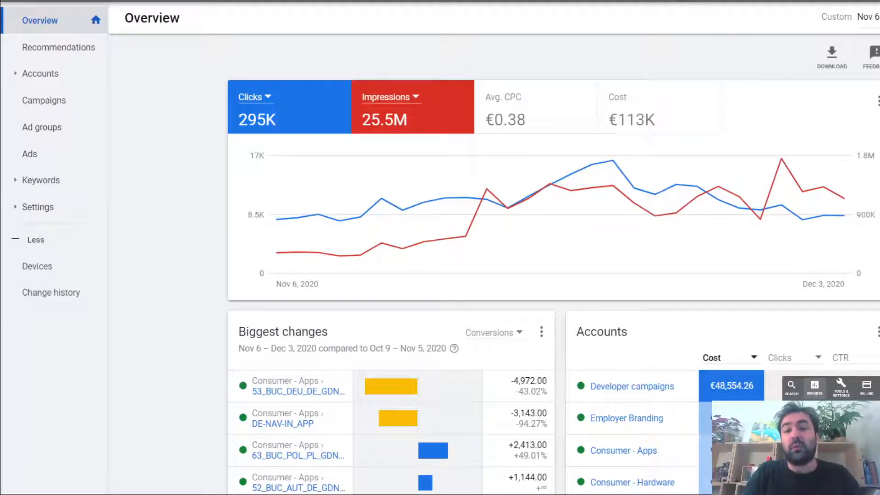
- Look through the predefined report categories and open the basic Account report
click(683, 1)
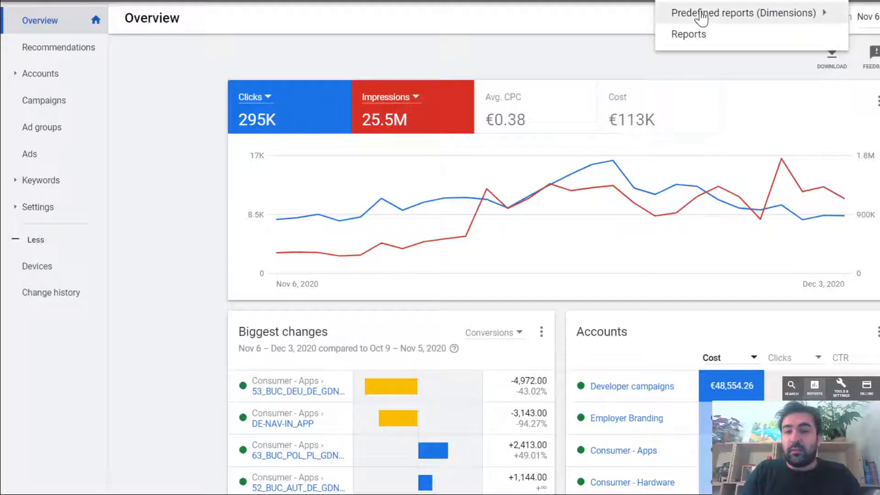
mouse_move(734, 23)
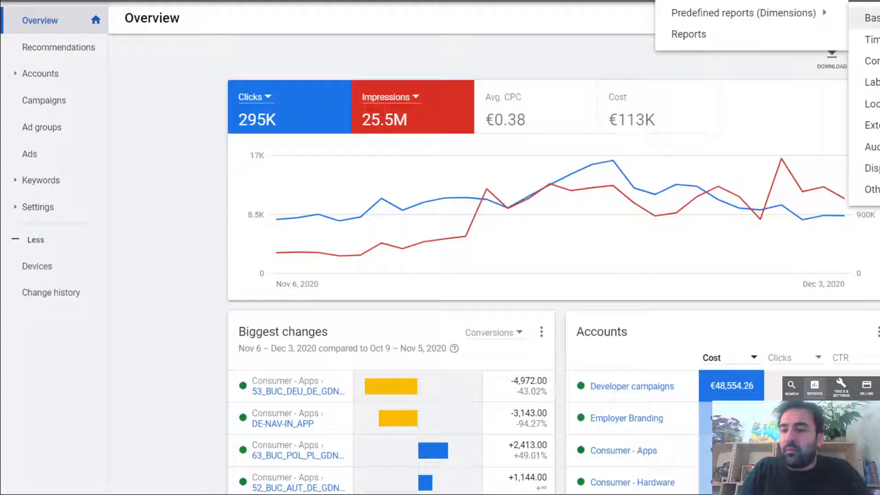
mouse_move(871, 18)
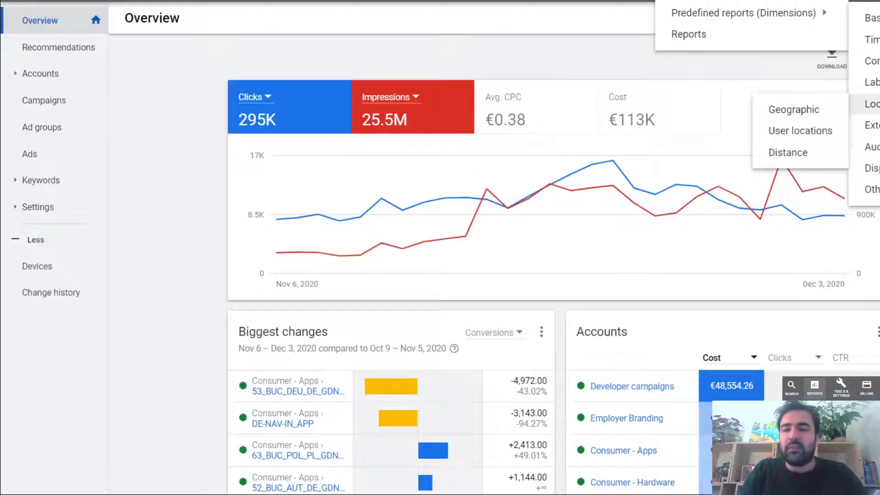
mouse_move(871, 147)
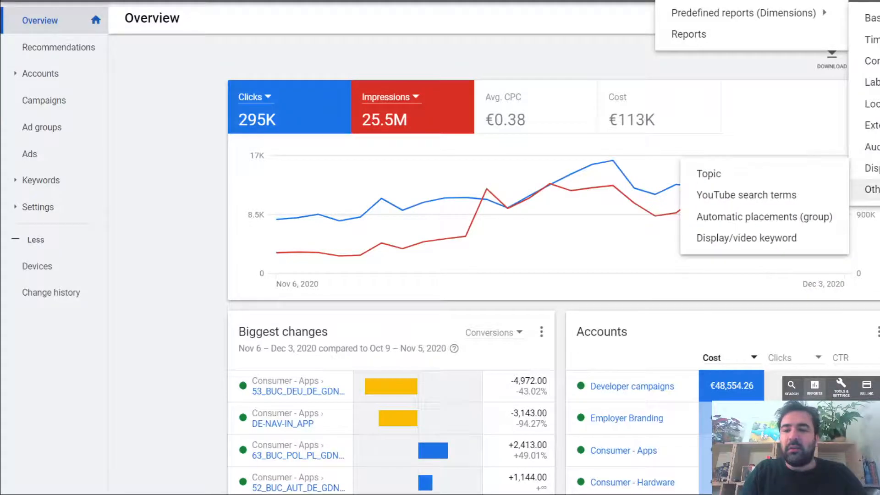
mouse_move(871, 190)
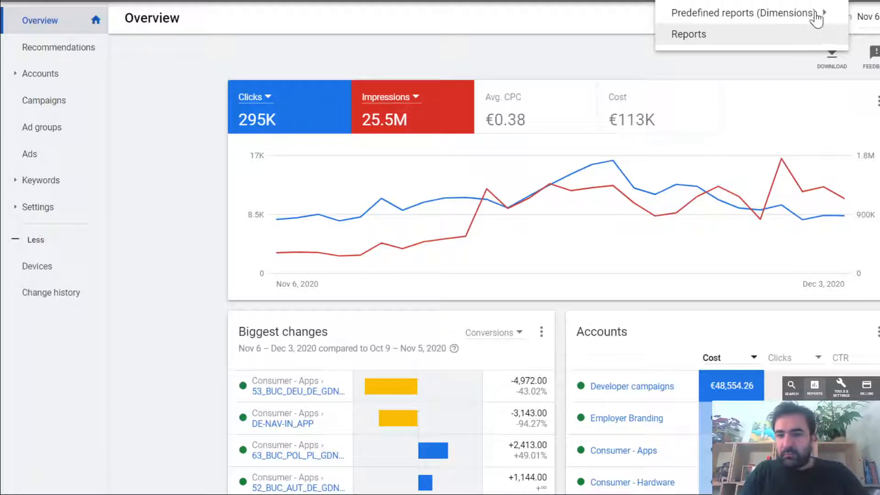
mouse_move(816, 14)
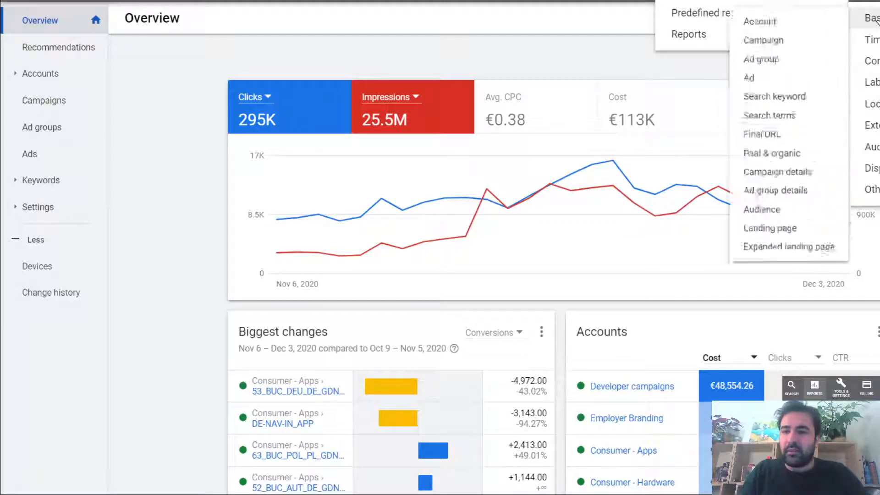
click(821, 29)
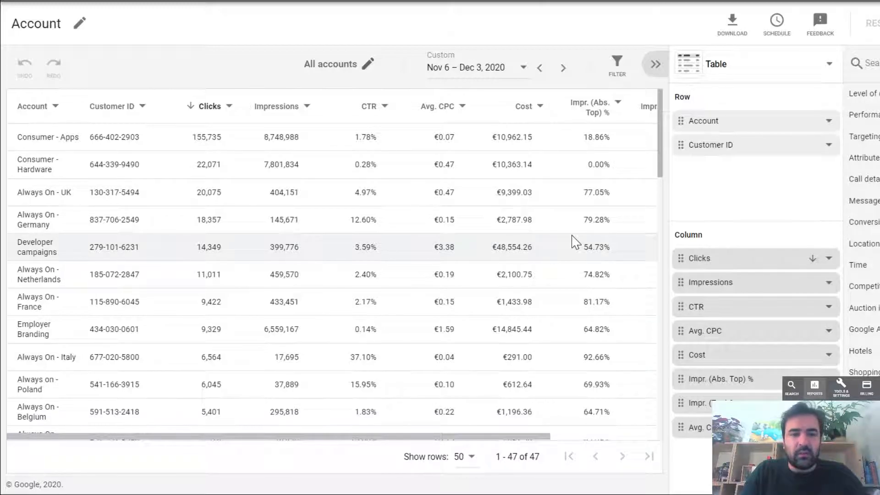
- Look over the Account report's metrics and move the Clicks column directly after CTR
scroll(421, 246, right, 3)
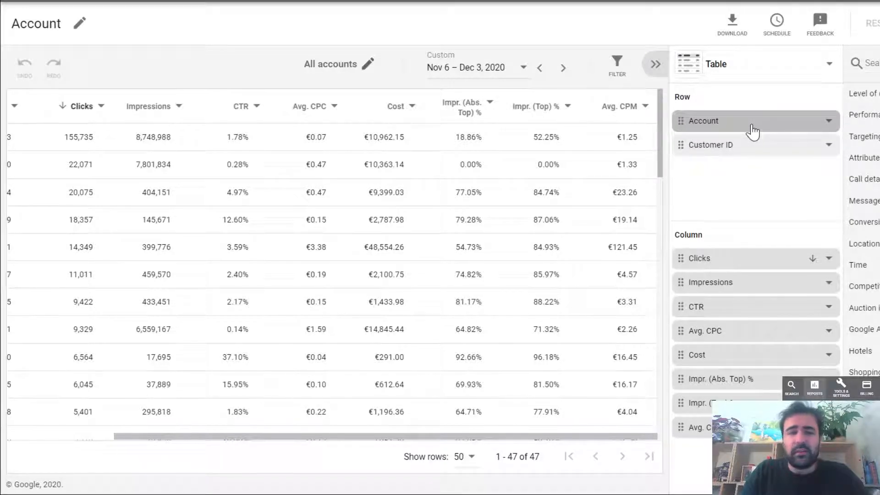
scroll(321, 164, left, 3)
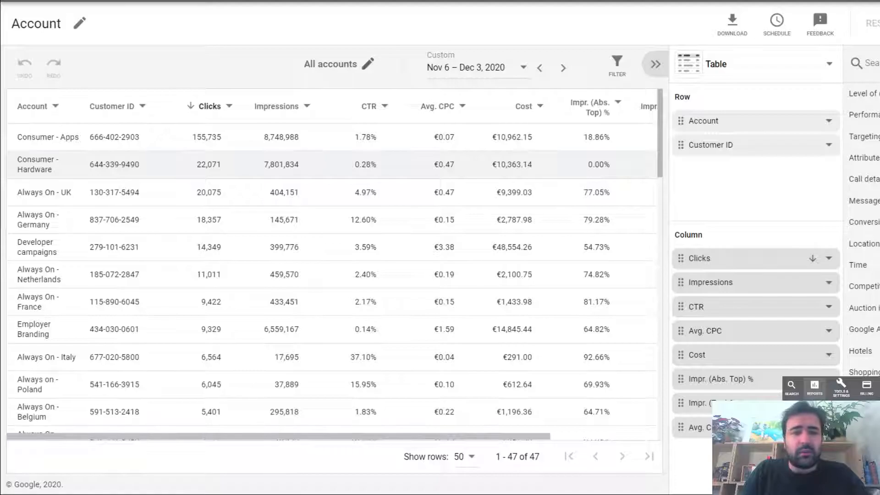
scroll(518, 206, right, 3)
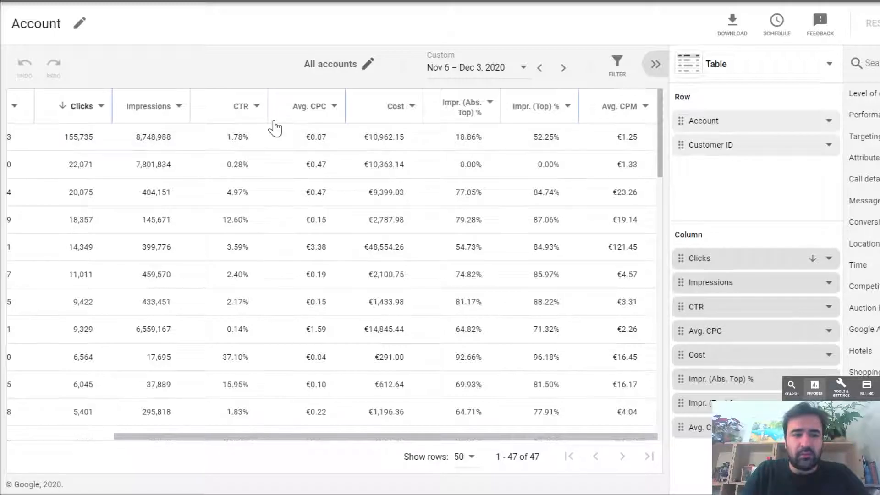
scroll(261, 229, left, 3)
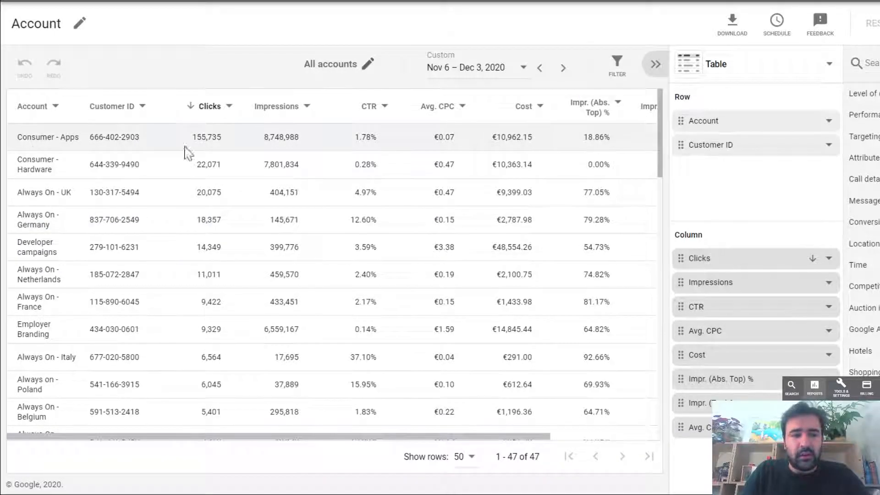
scroll(309, 167, right, 3)
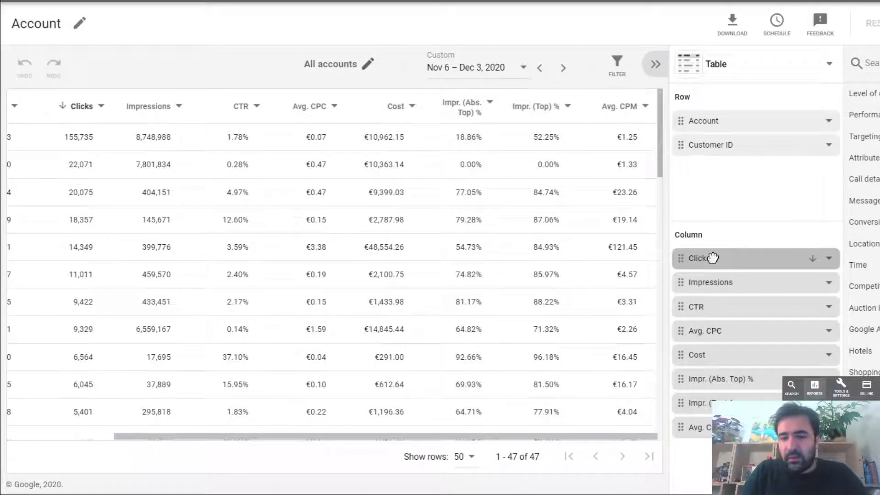
drag(713, 258, 708, 307)
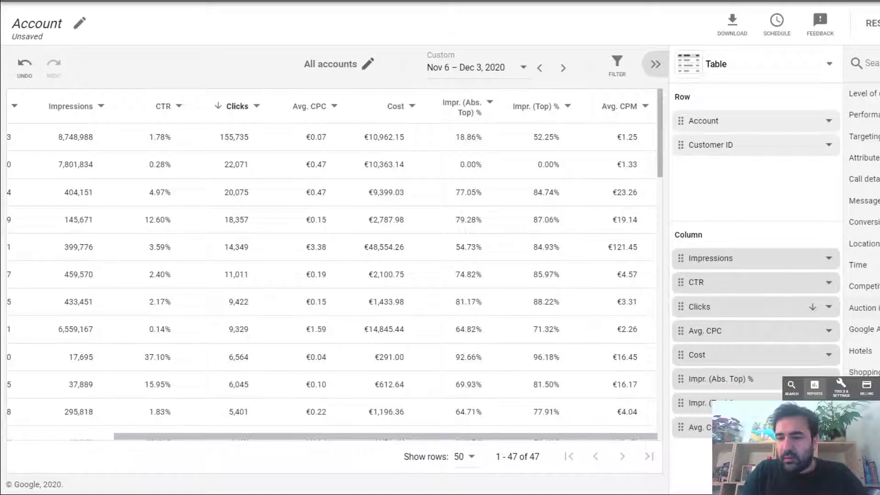
- Add the Year time dimension as a row below Customer ID in the Account report
click(865, 308)
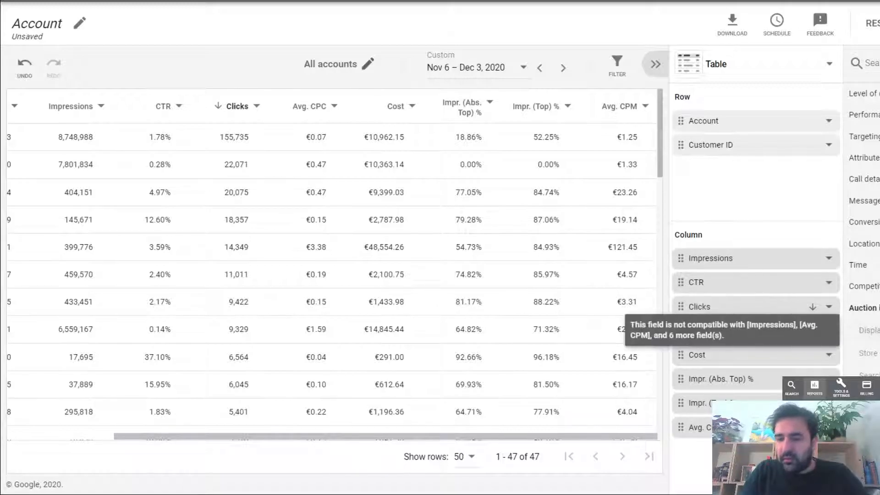
click(865, 308)
click(864, 265)
drag(865, 287, 718, 192)
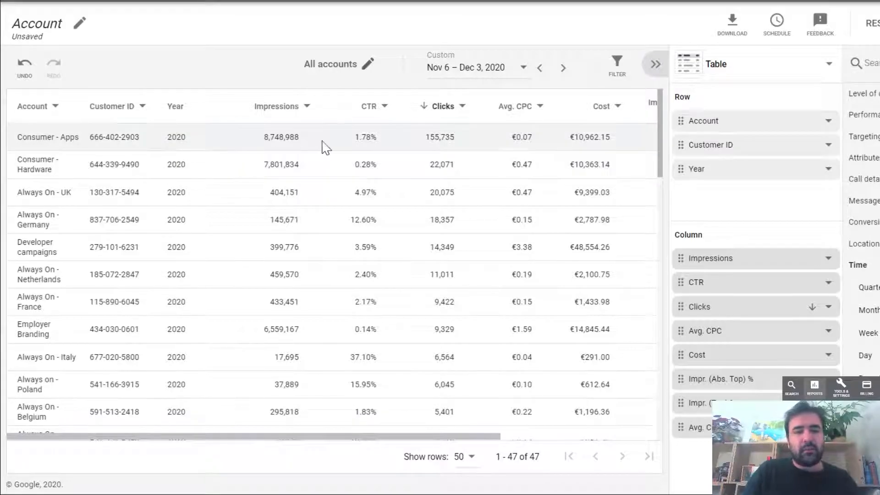
- Change the report's date range to start on 11/6/2010 and apply it
scroll(329, 250, down, 8)
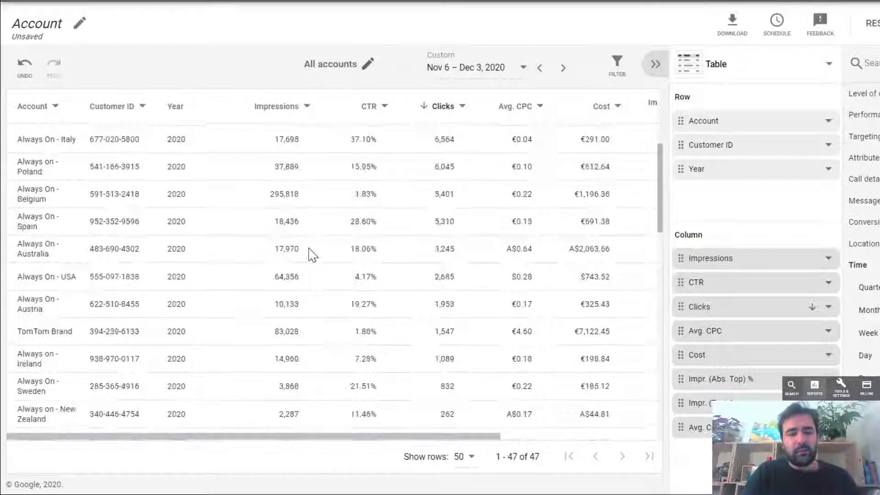
scroll(420, 271, right, 5)
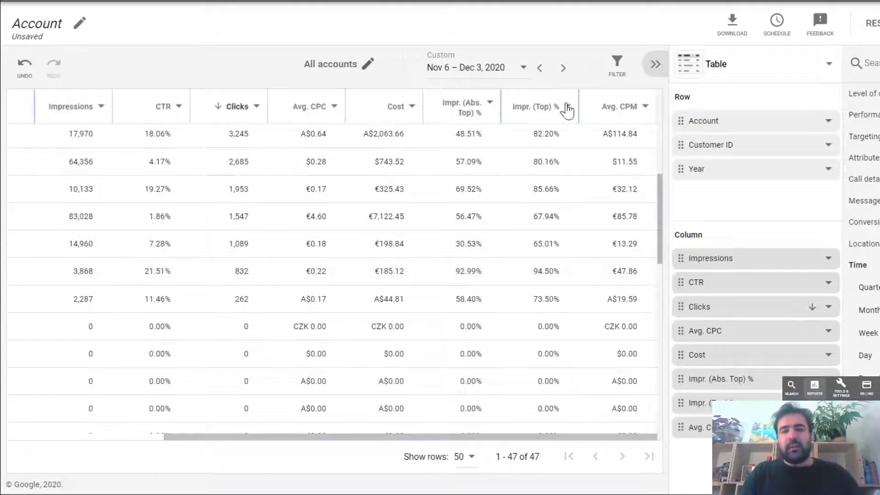
click(496, 74)
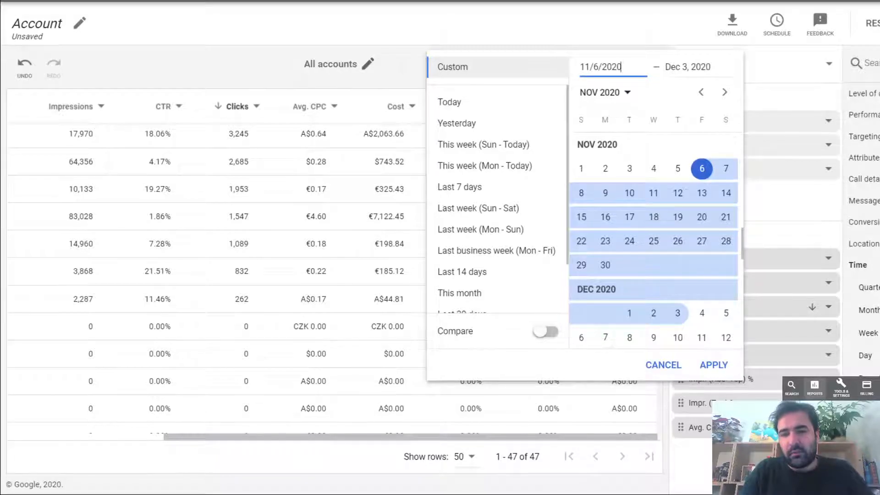
key(BackSpace)
key(BackSpace)
text(10)
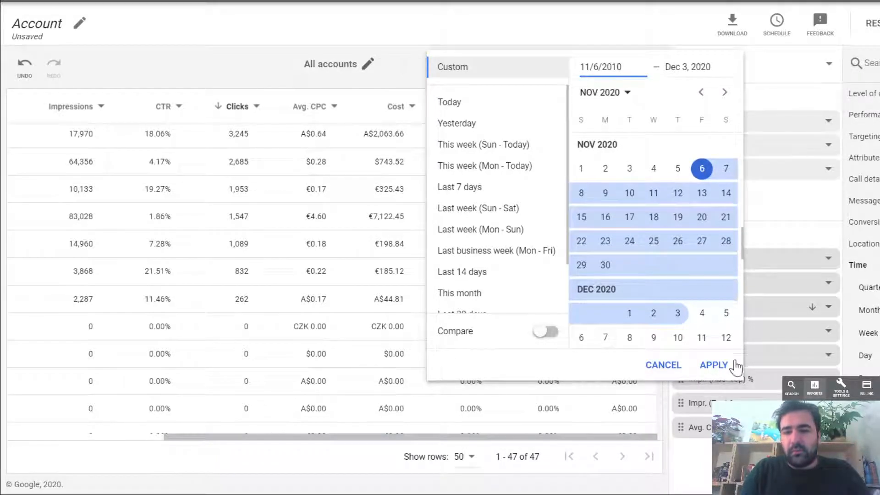
click(714, 365)
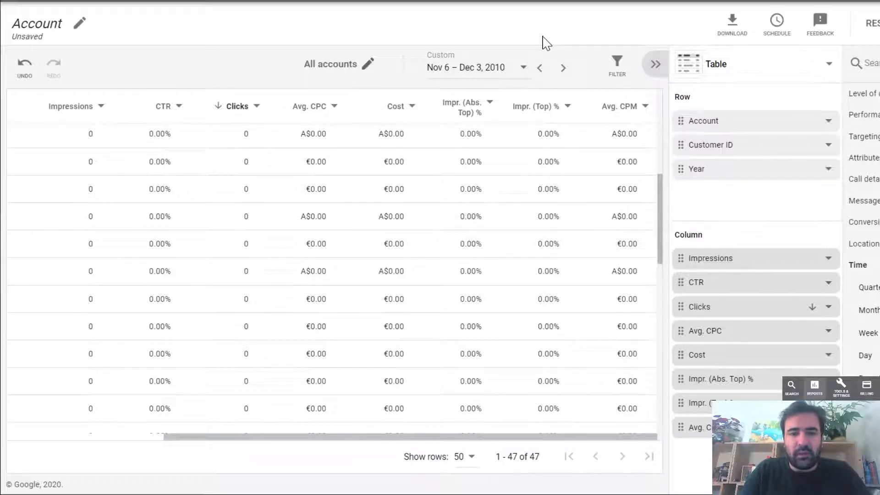
- Turn on date comparison against the previous period and apply it to the report
click(511, 66)
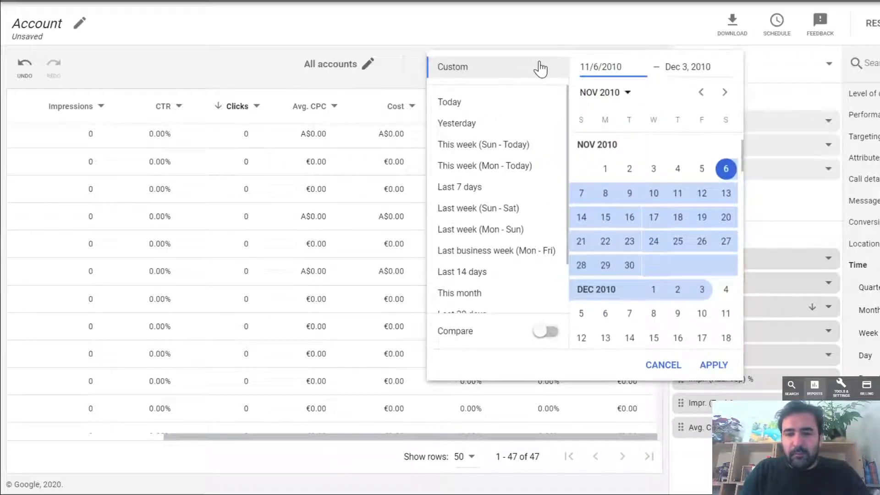
scroll(513, 235, down, 3)
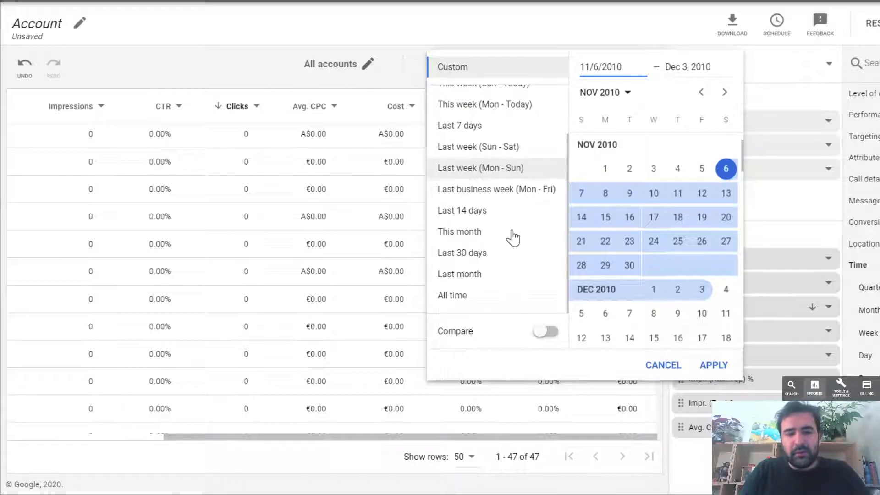
scroll(513, 235, up, 3)
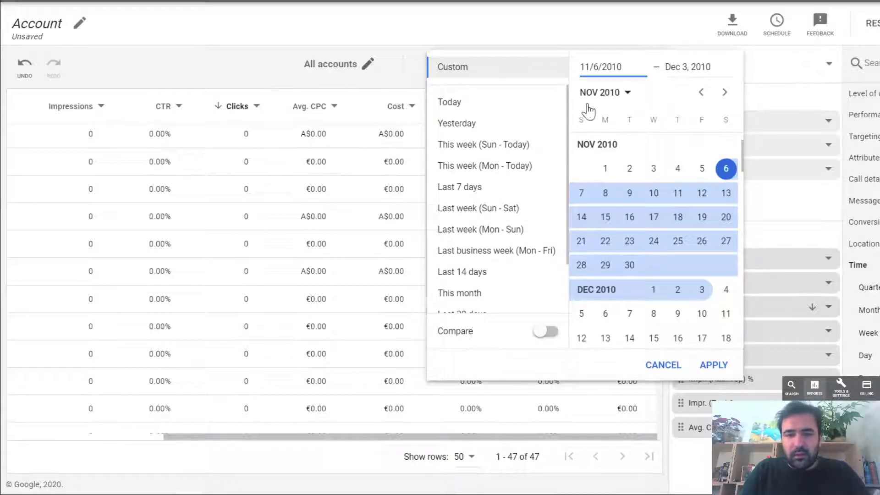
scroll(518, 203, down, 3)
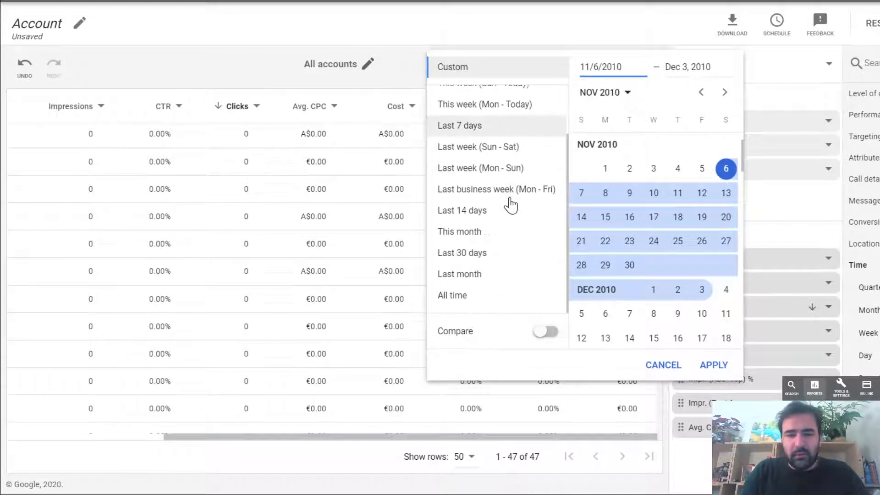
click(545, 331)
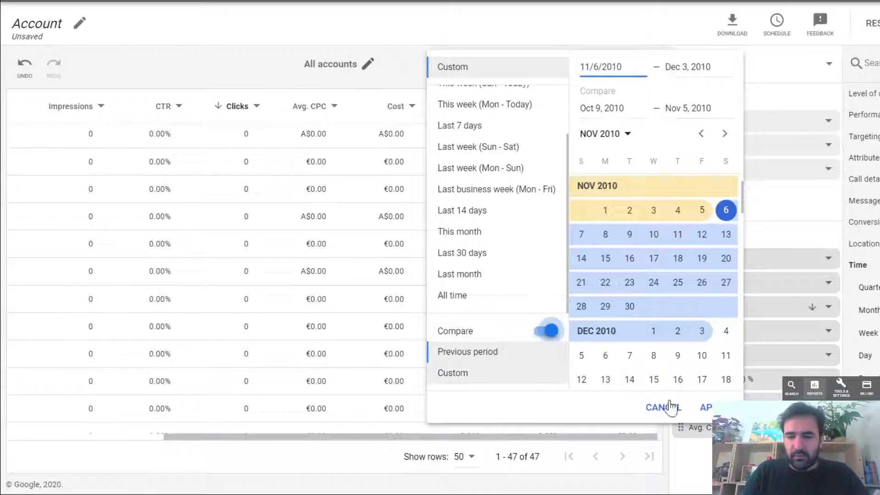
click(705, 408)
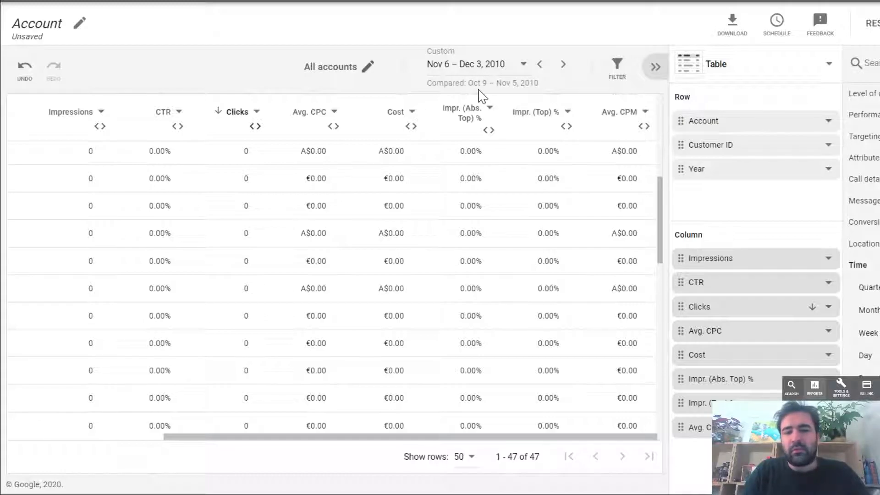
- Examine the compared report's columns and the filter, formatting and sort options for Clicks
scroll(357, 211, left, 2)
scroll(358, 211, left, 5)
scroll(358, 210, right, 6)
scroll(360, 212, right, 1)
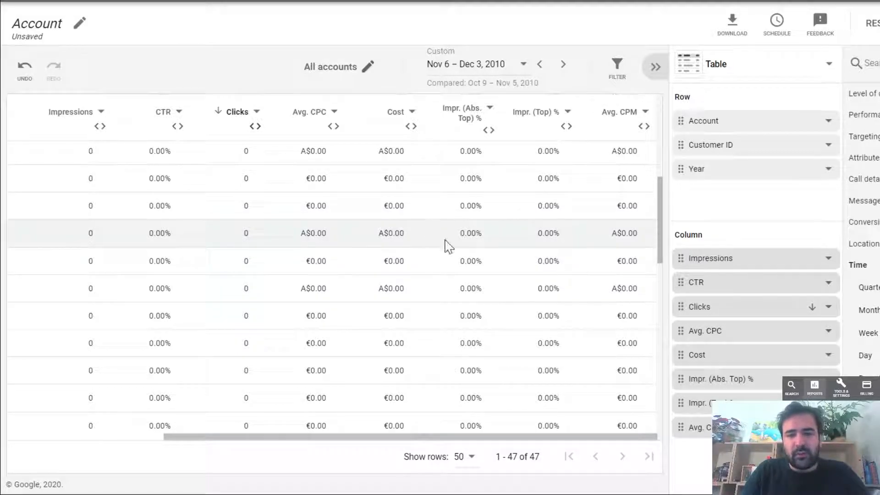
click(244, 114)
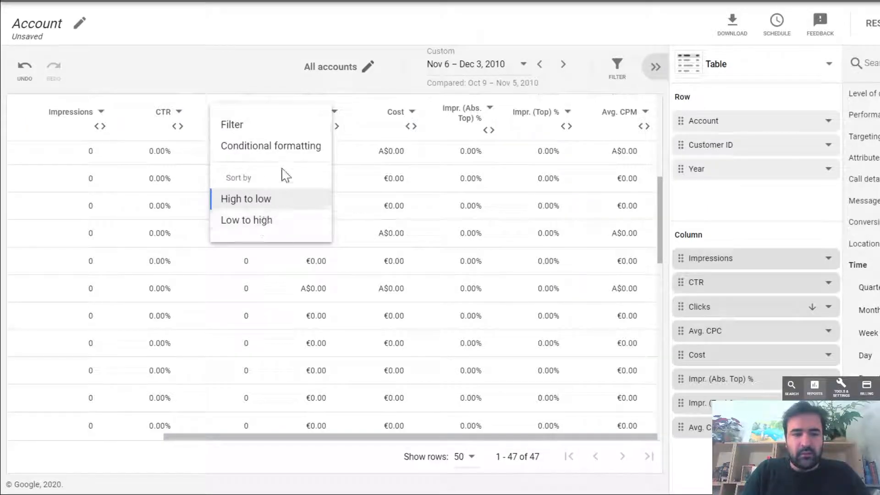
click(265, 63)
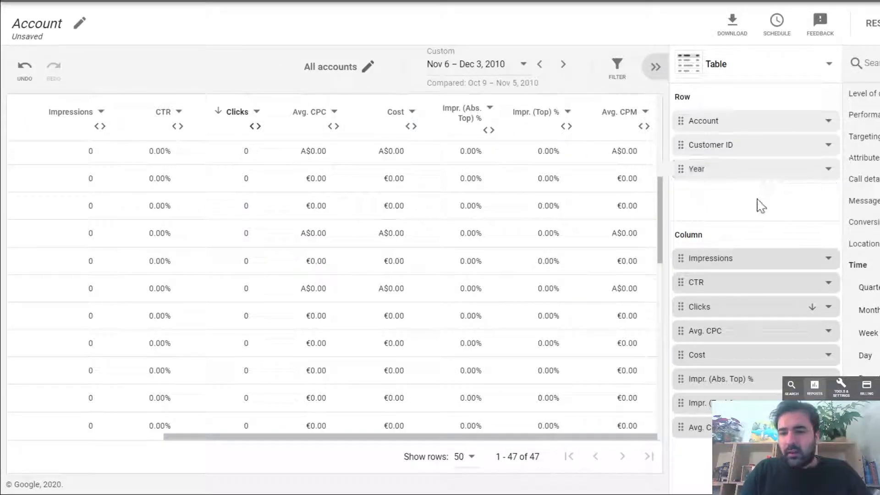
- Open the predefined Day of week report, discarding the unsaved Account report changes, and view its metric columns
click(683, 1)
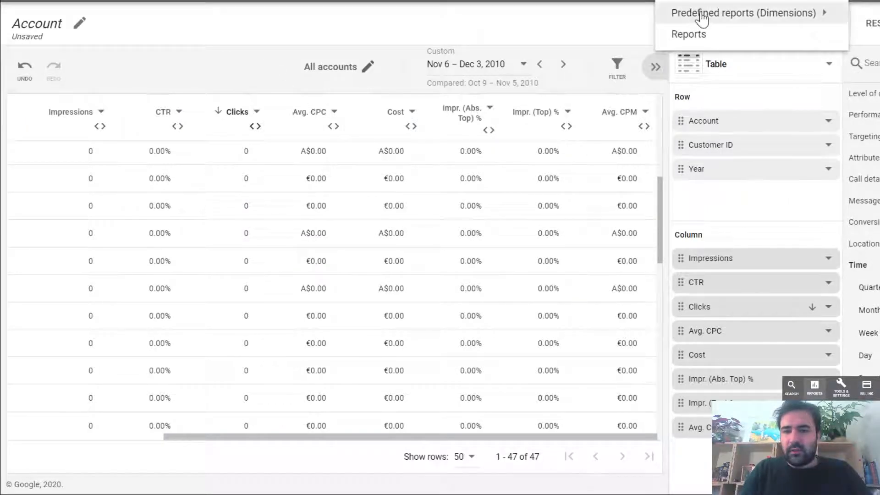
mouse_move(683, 11)
mouse_move(871, 18)
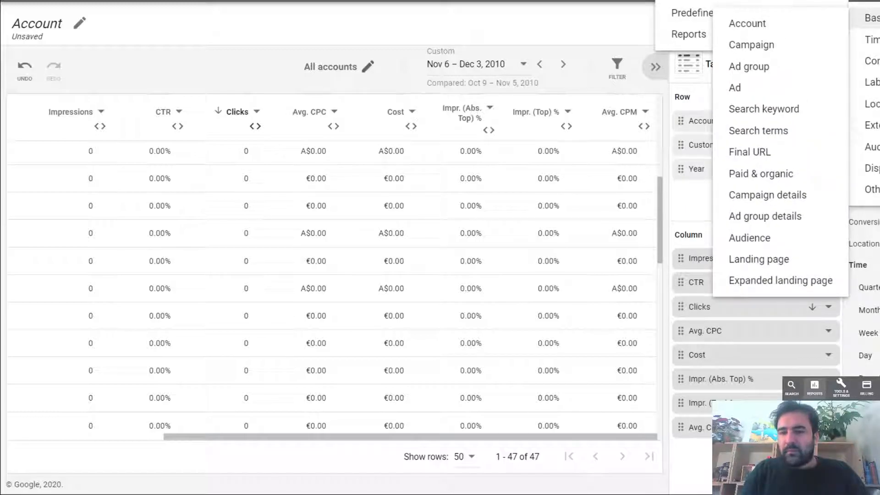
mouse_move(872, 39)
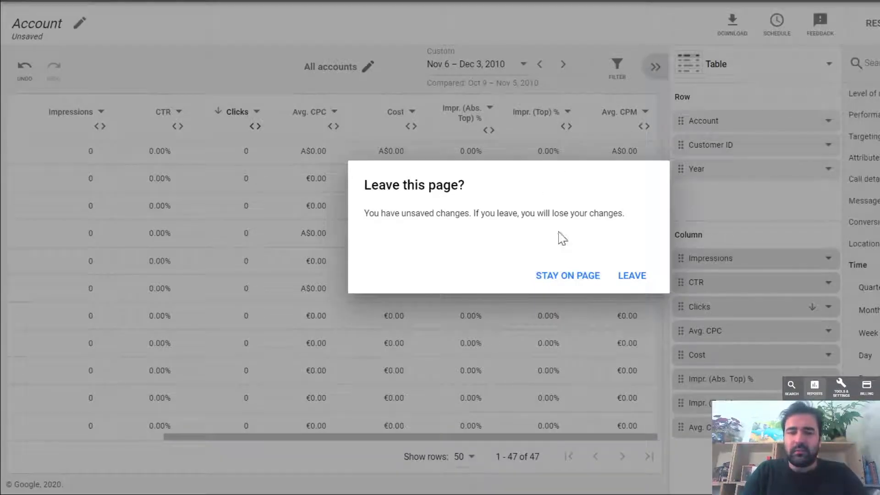
click(625, 287)
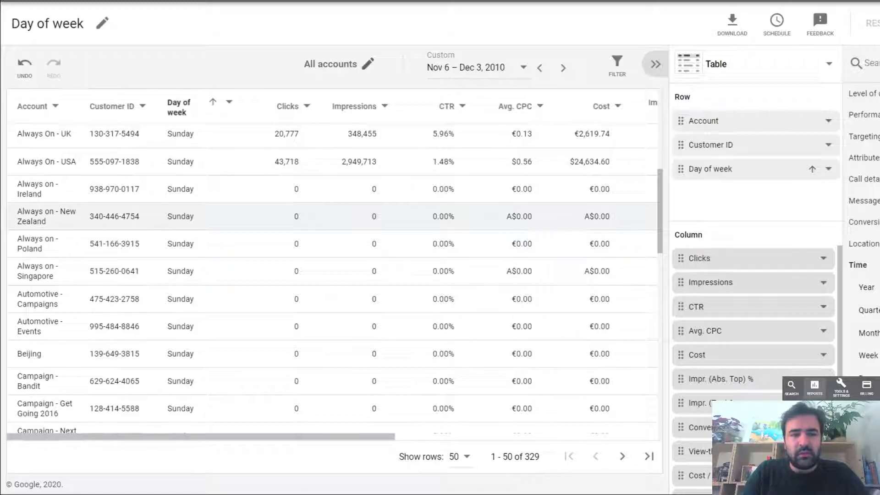
scroll(524, 216, right, 1)
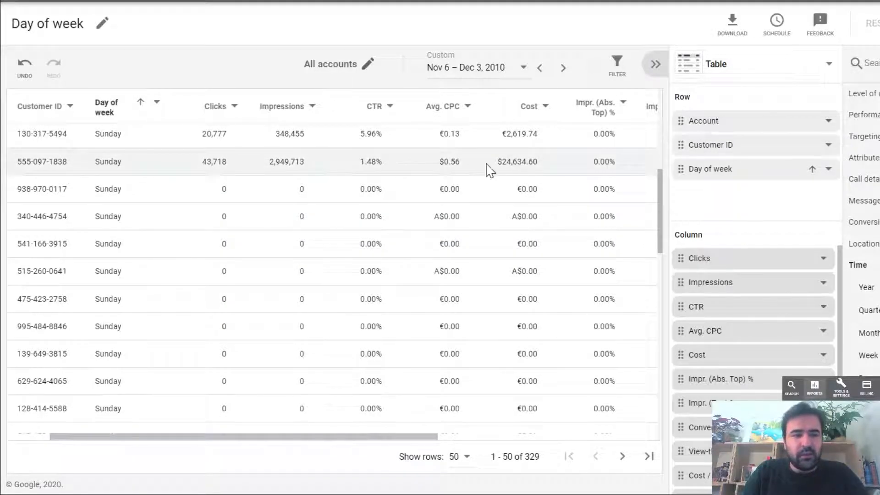
scroll(487, 165, right, 1)
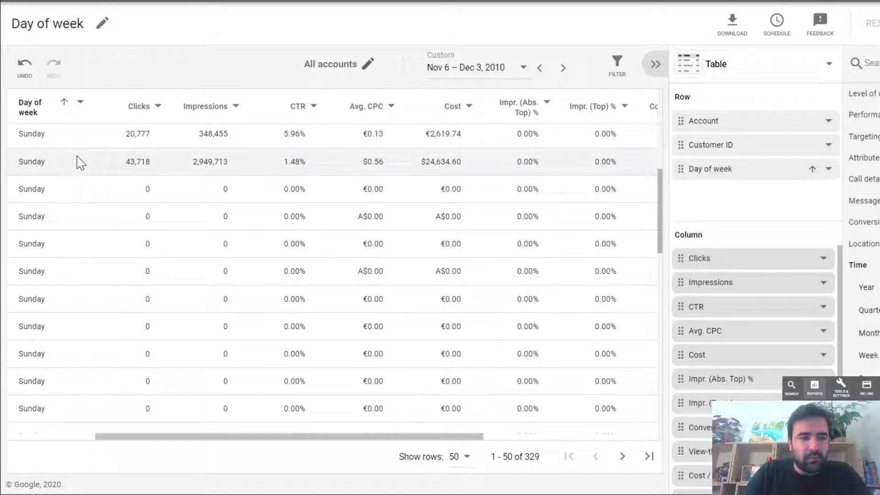
- Show 500 rows per page in the Day of week report and look through its remaining metric columns
scroll(206, 251, down, 8)
scroll(207, 252, down, 3)
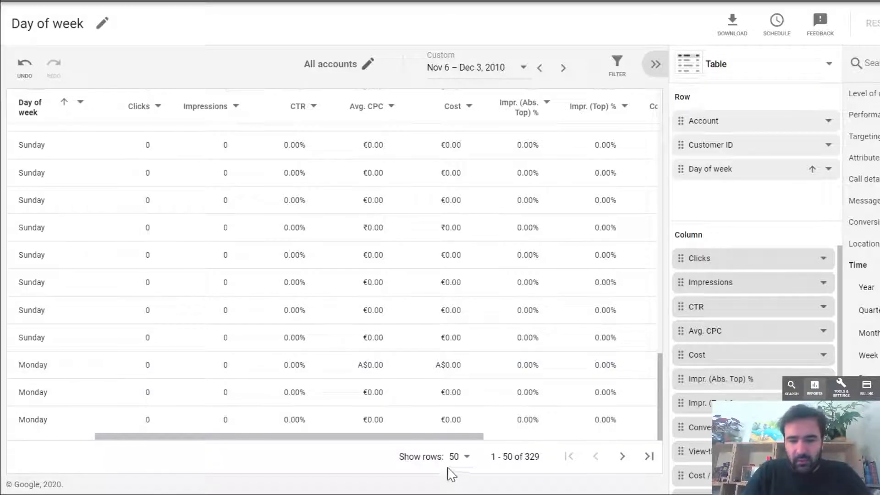
click(464, 458)
click(468, 449)
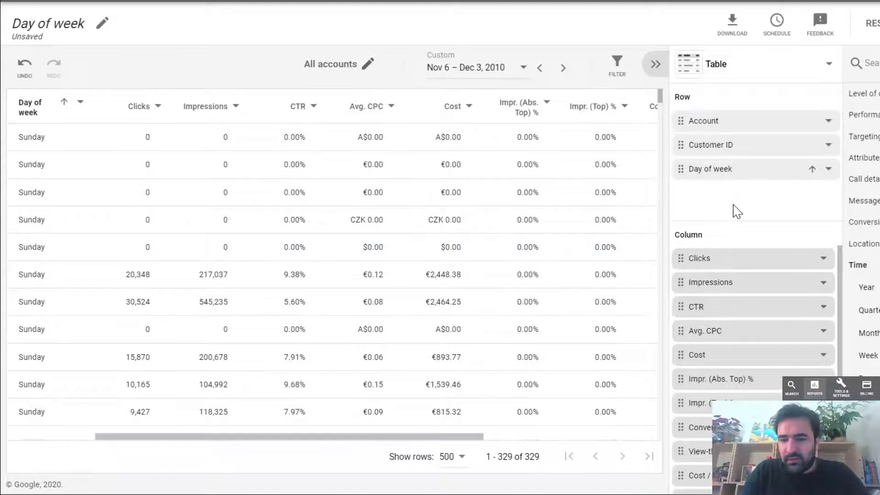
scroll(746, 289, down, 1)
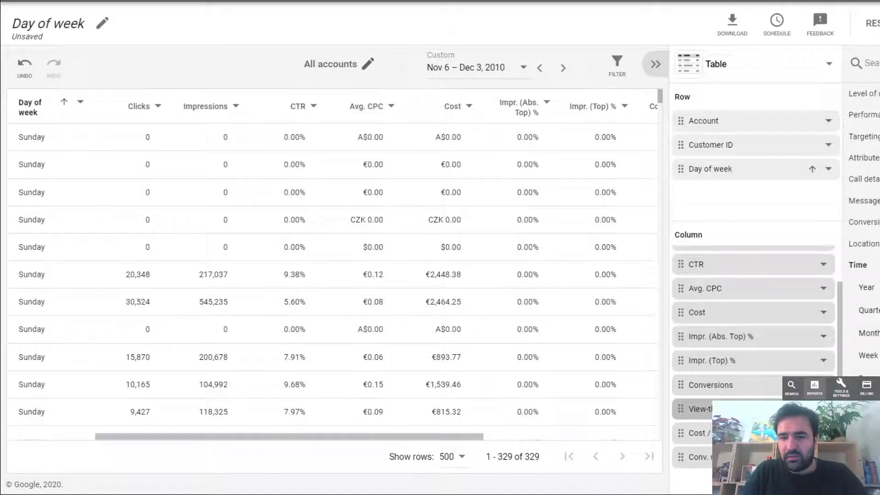
scroll(587, 222, right, 5)
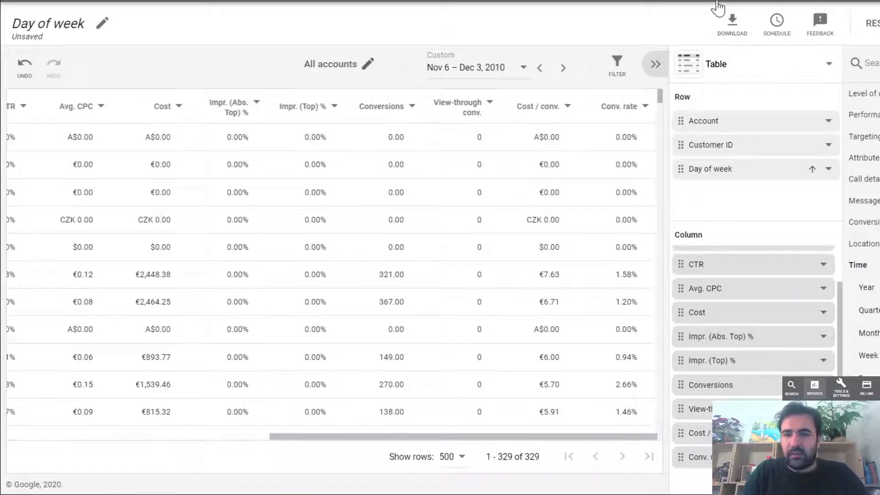
- Open the predefined Conversion category report, discarding the unsaved Day of week changes
click(680, 1)
mouse_move(686, 15)
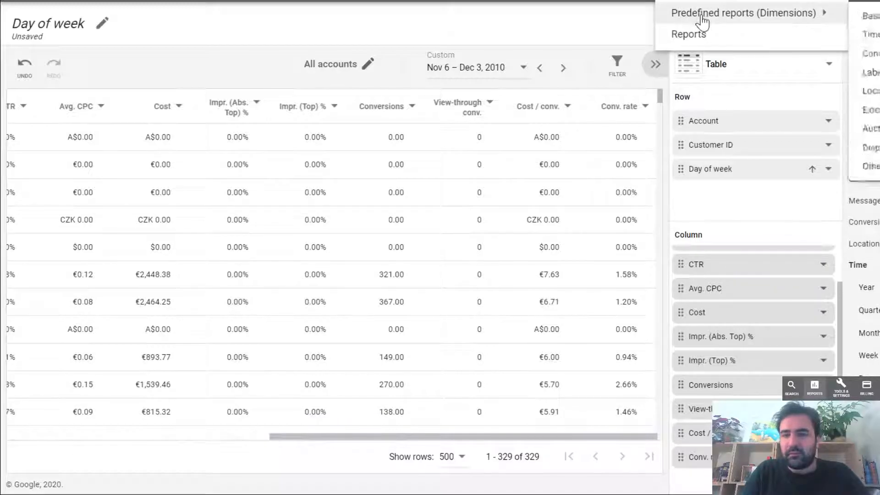
mouse_move(871, 61)
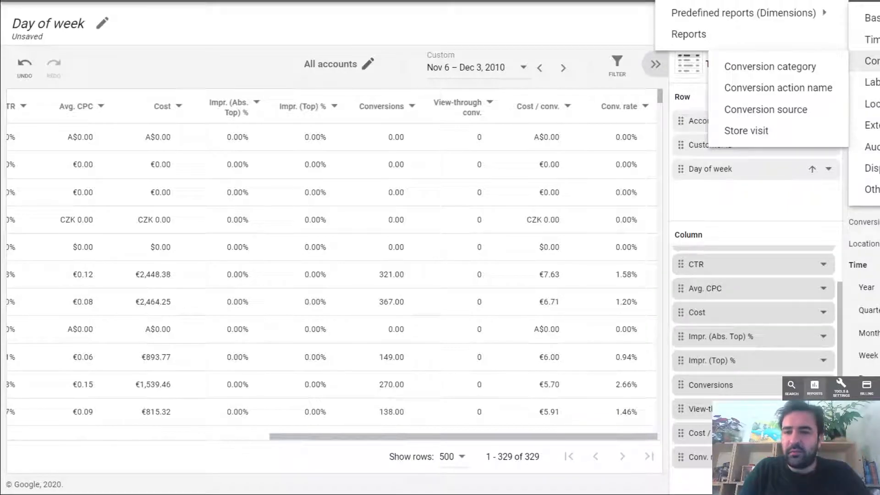
click(821, 70)
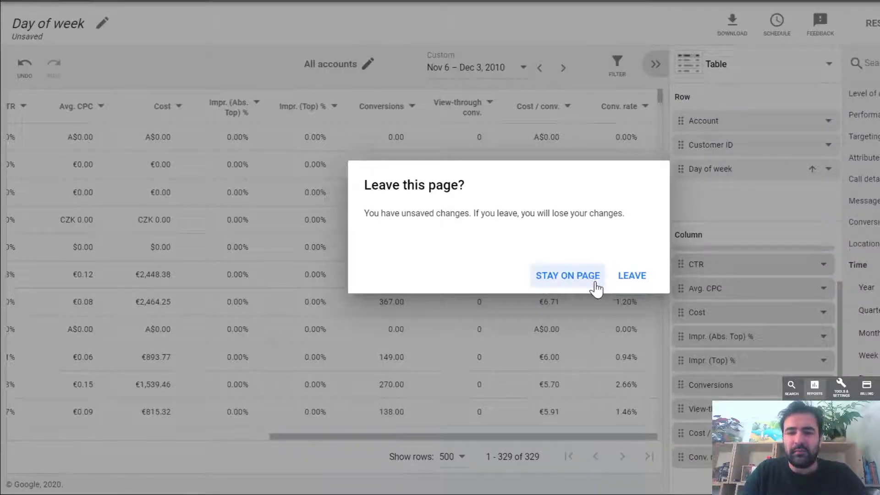
click(628, 281)
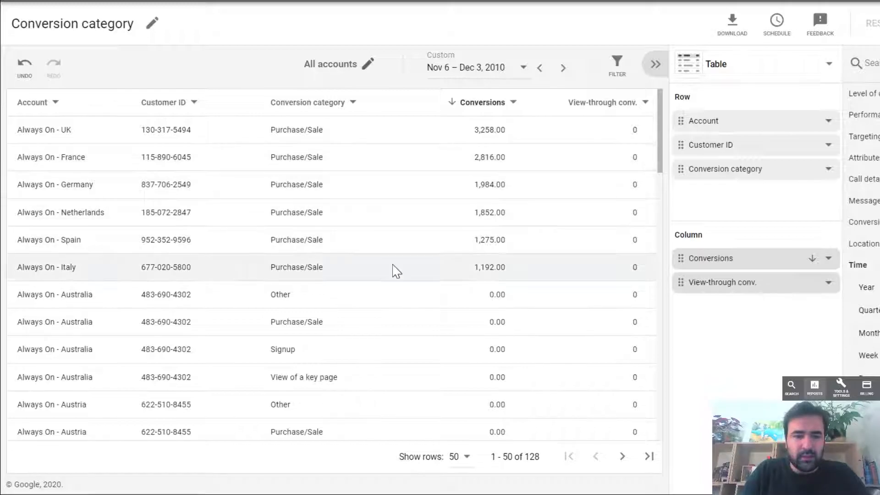
- Examine the conversion categories listed per account and the filter and sort options for Conversion category
scroll(393, 270, down, 4)
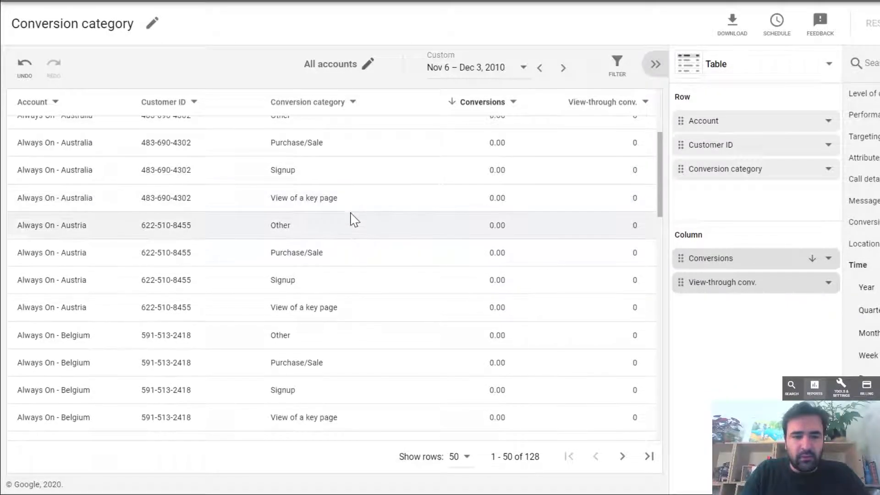
scroll(394, 262, down, 4)
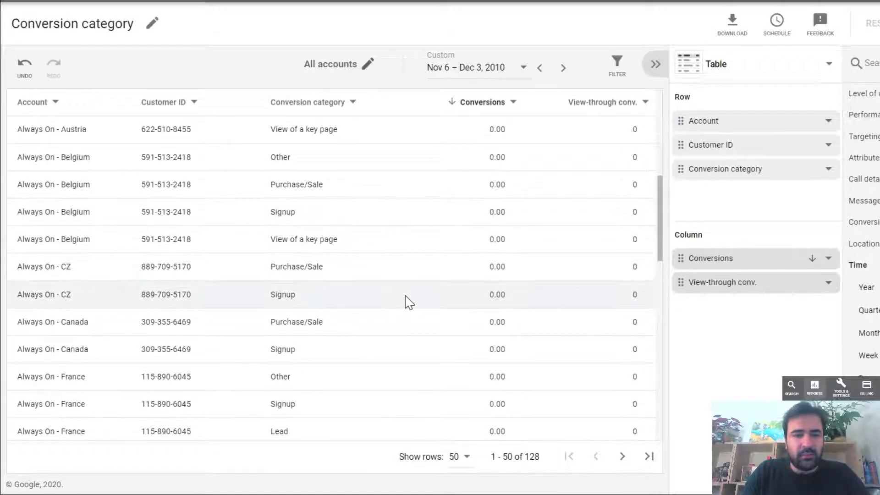
scroll(407, 301, down, 4)
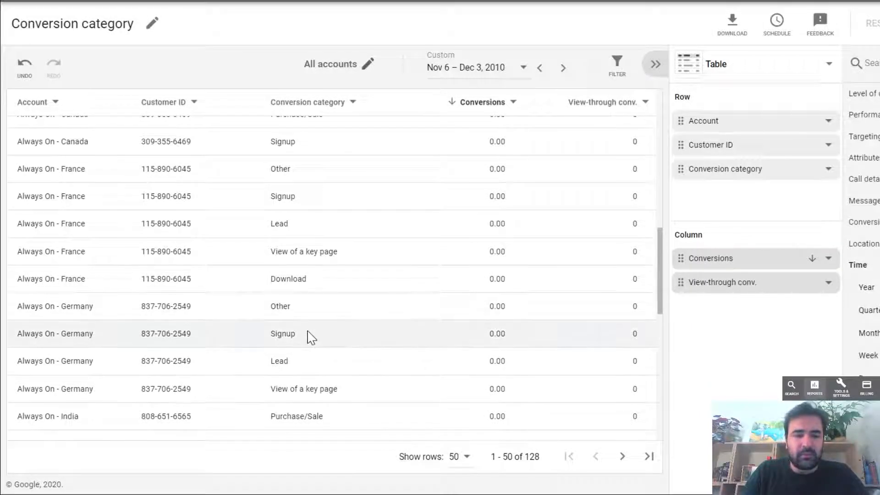
click(354, 101)
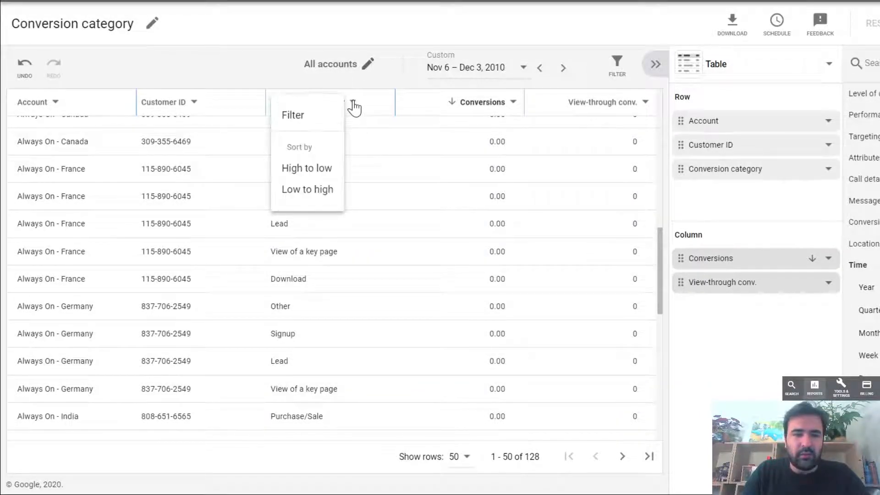
click(326, 46)
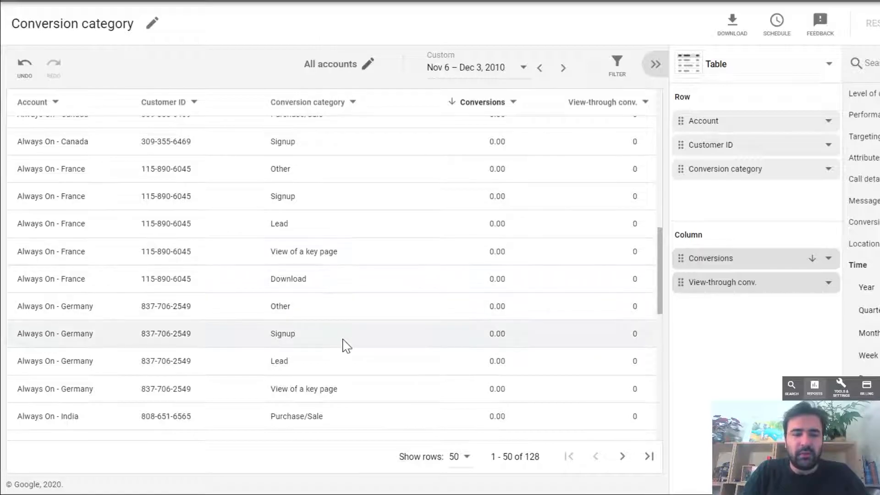
scroll(344, 344, down, 4)
scroll(347, 346, down, 3)
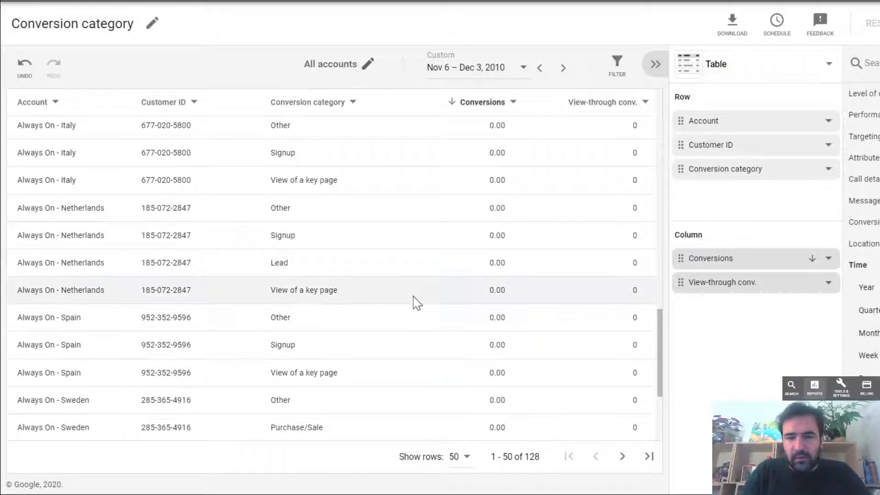
scroll(418, 208, up, 10)
scroll(420, 208, up, 2)
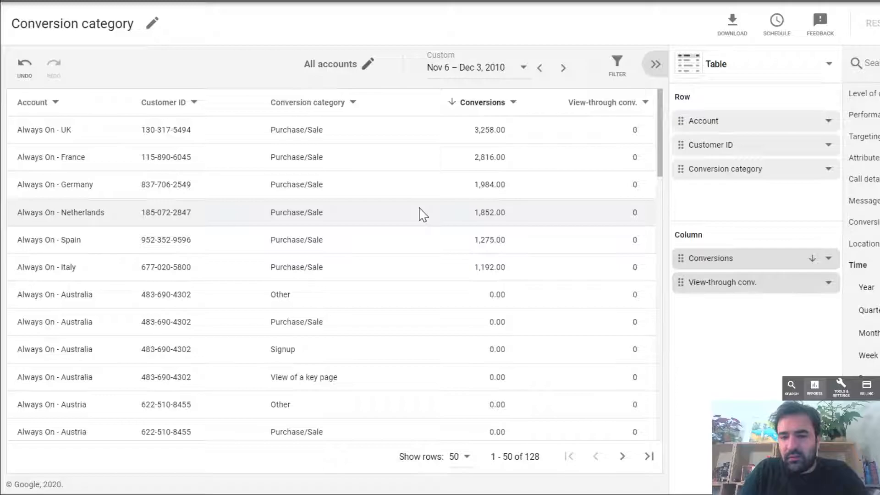
- Open the predefined Labels - Campaign report and bring its label and metric columns into view
click(686, 2)
mouse_move(703, 15)
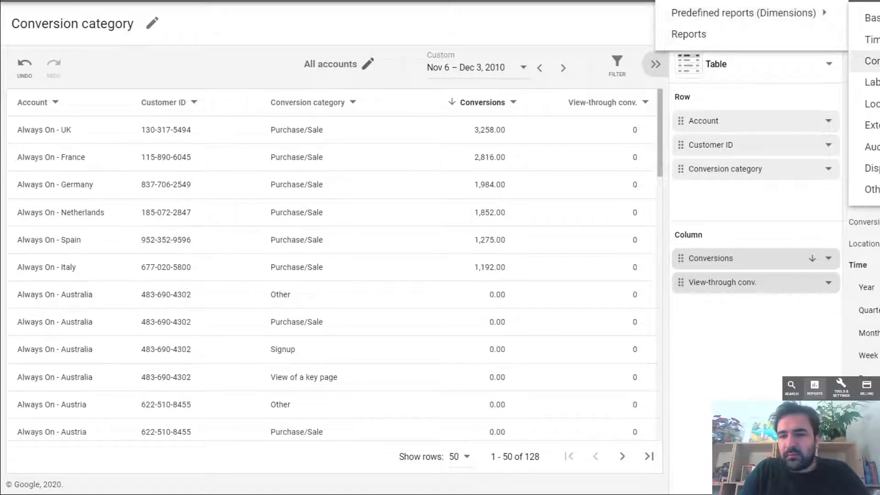
mouse_move(872, 82)
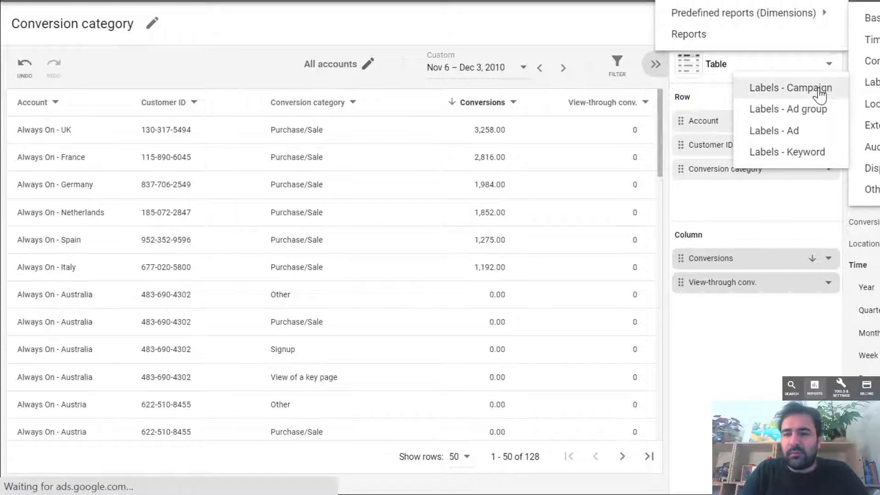
click(809, 88)
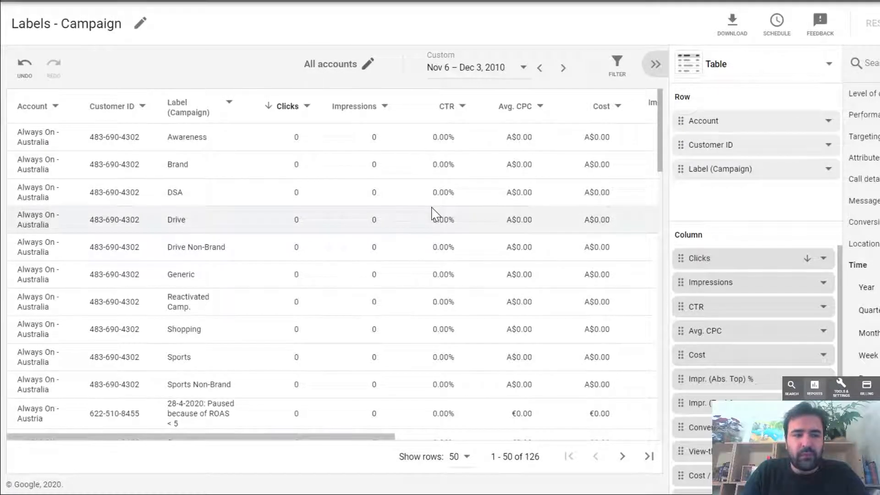
scroll(507, 213, right, 5)
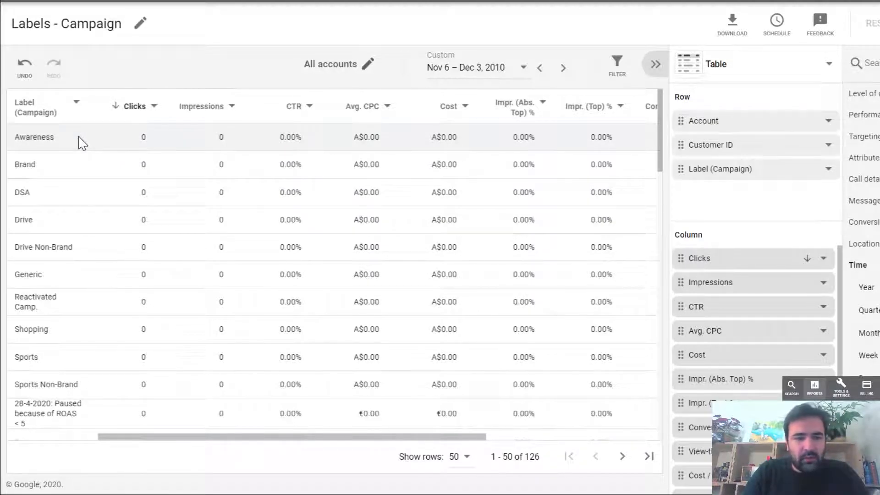
- Set the end of the Labels - Campaign report's date range to 12/3/2020 and apply it
click(484, 77)
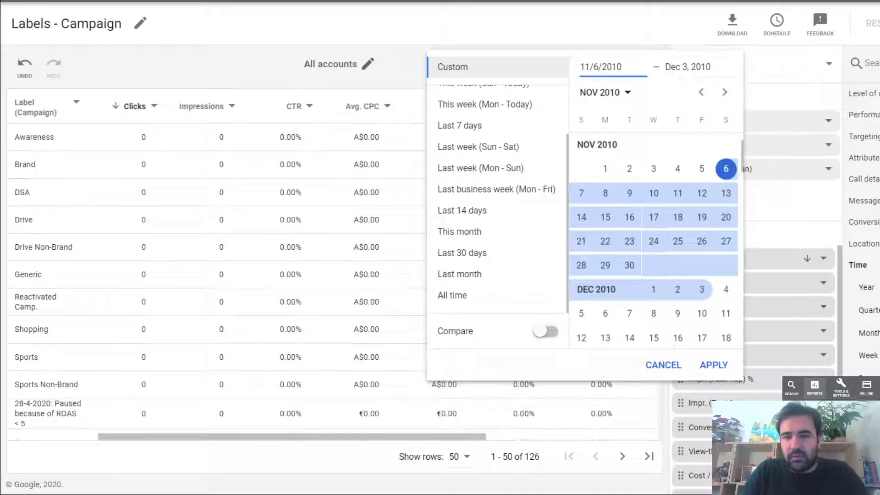
key(Tab)
key(BackSpace)
text(020)
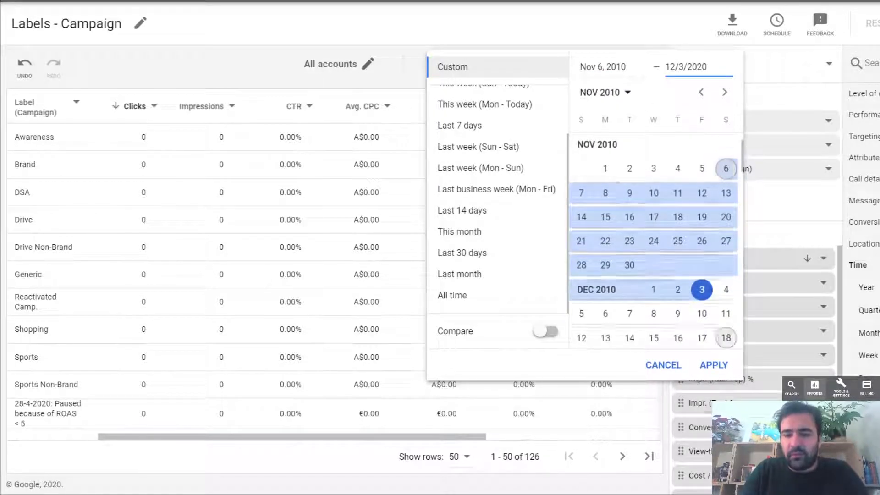
click(713, 365)
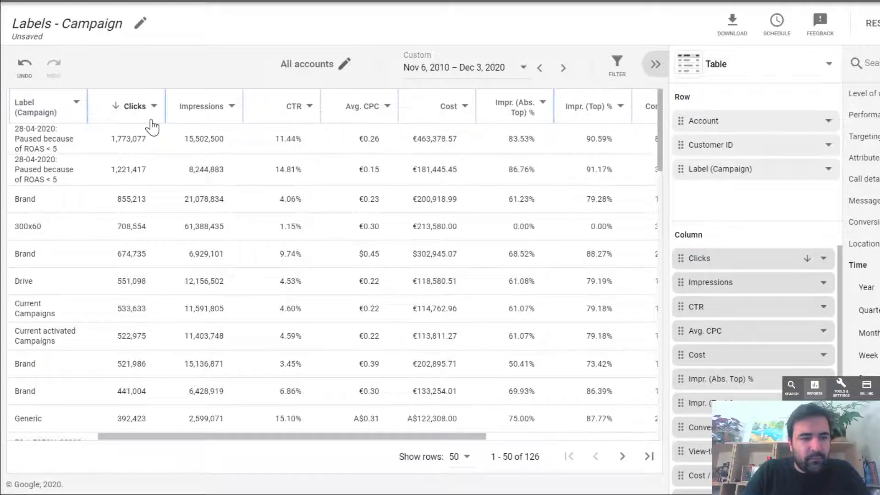
- Examine the campaign labels together with their clicks, impressions, CTR and cost figures
scroll(153, 127, down, 1)
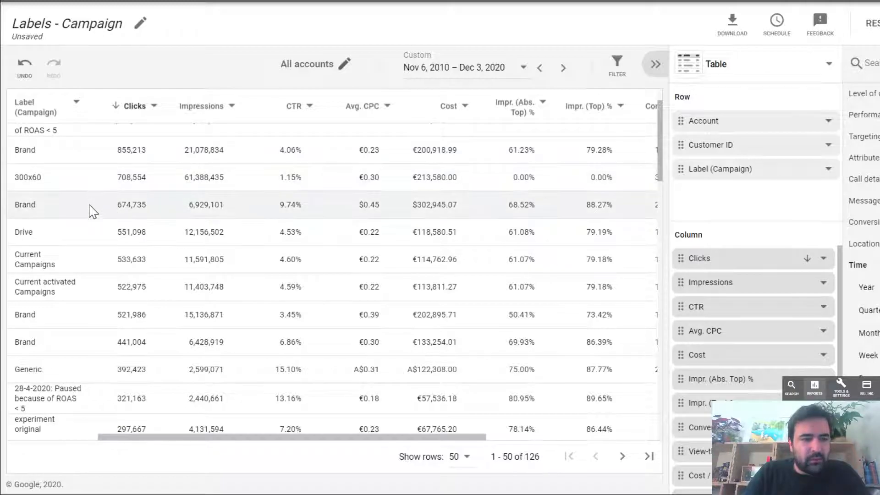
scroll(98, 188, down, 1)
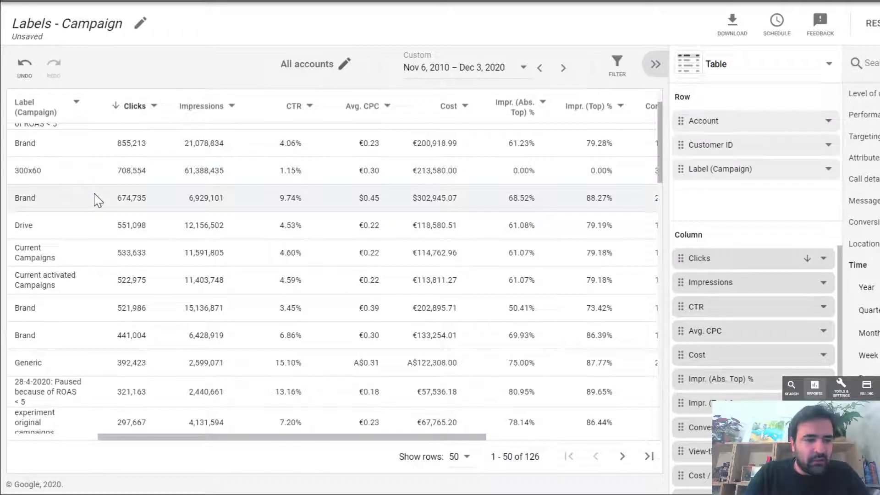
scroll(98, 201, down, 3)
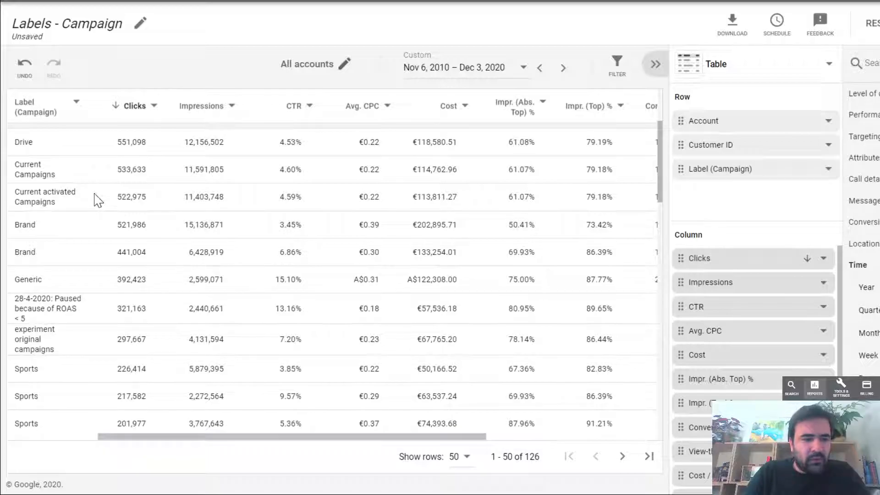
scroll(98, 201, down, 3)
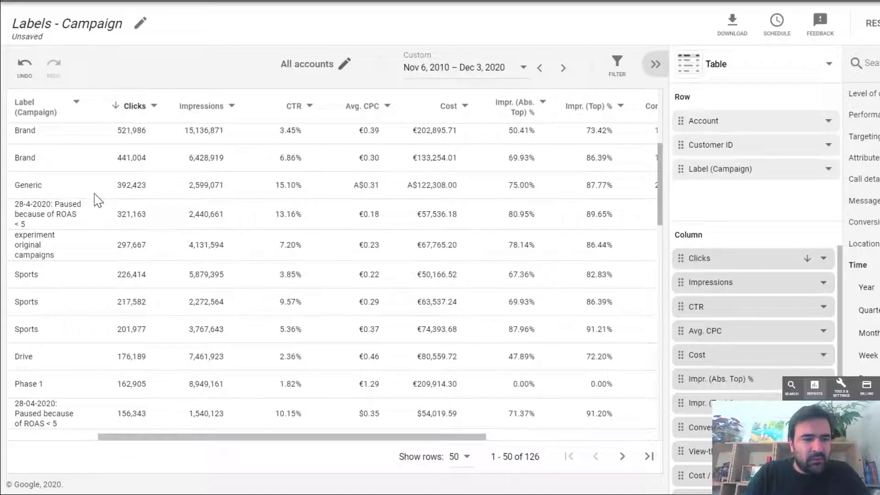
scroll(98, 201, down, 1)
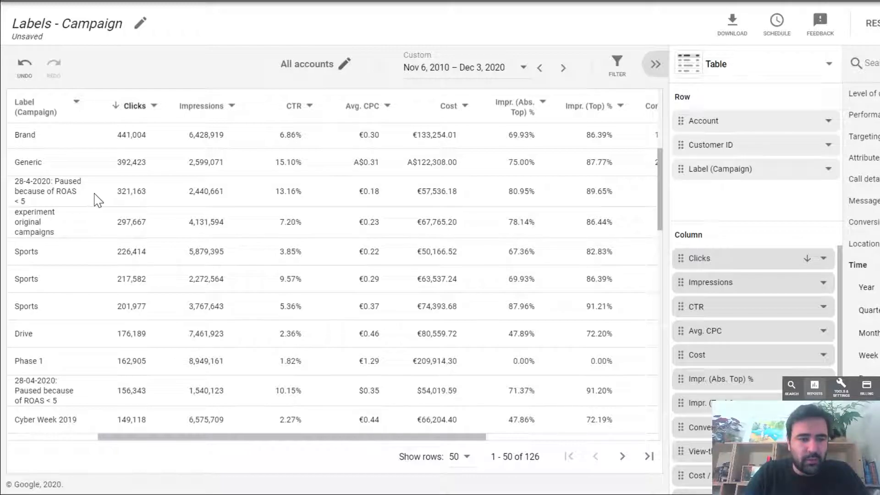
scroll(96, 198, down, 1)
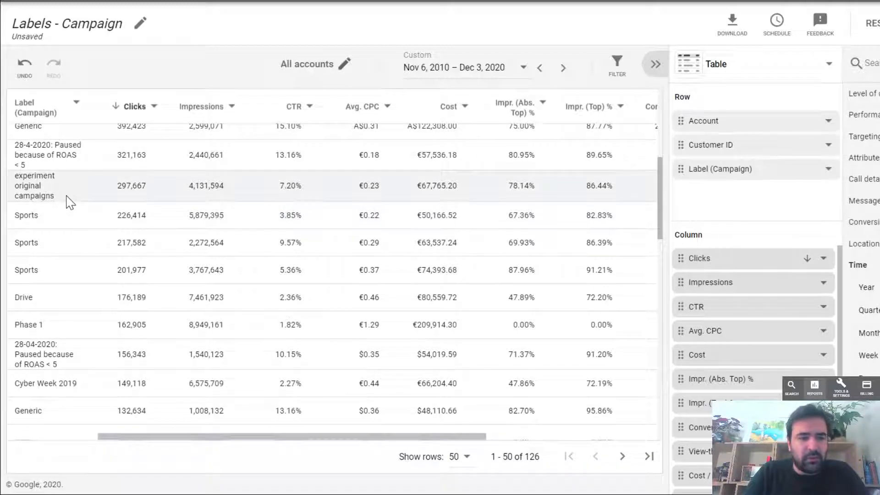
scroll(68, 201, down, 3)
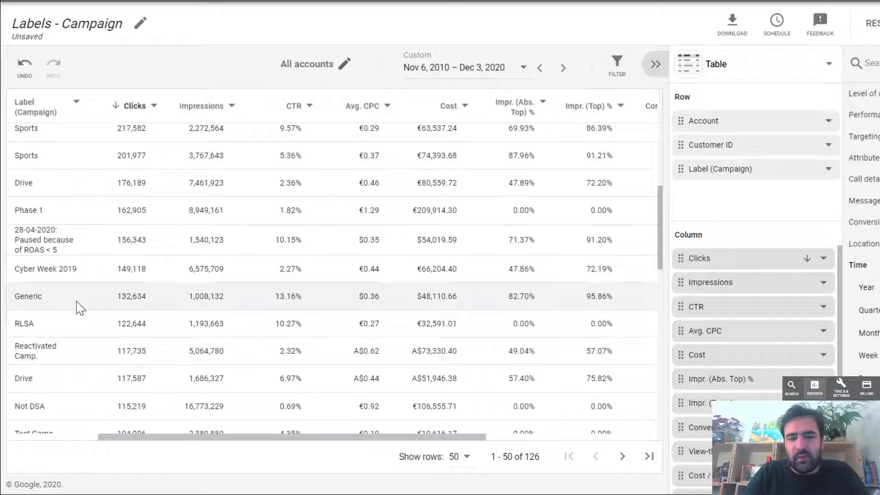
scroll(80, 308, down, 2)
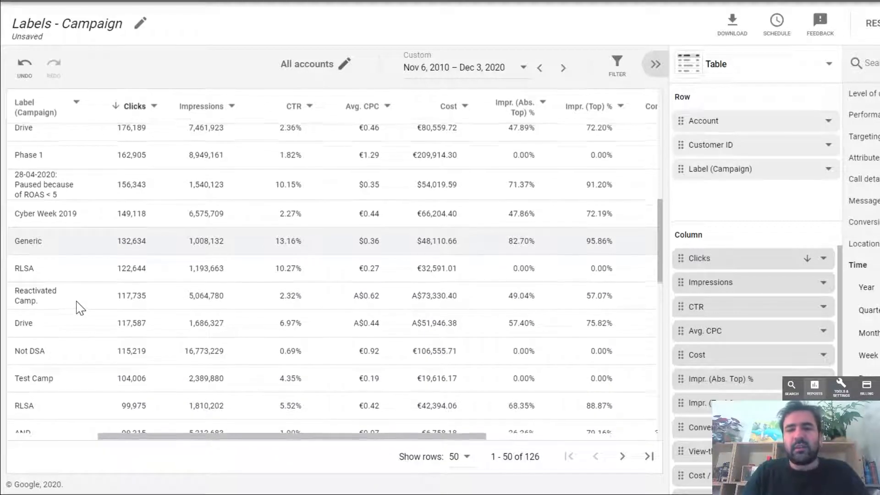
scroll(80, 308, up, 2)
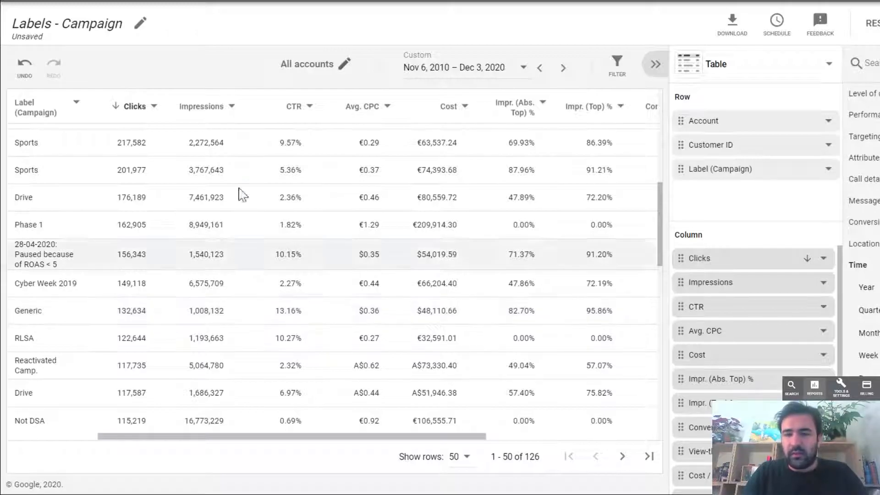
- Open the predefined Geographic report from the location reports, discarding the unsaved Labels - Campaign changes
click(678, 1)
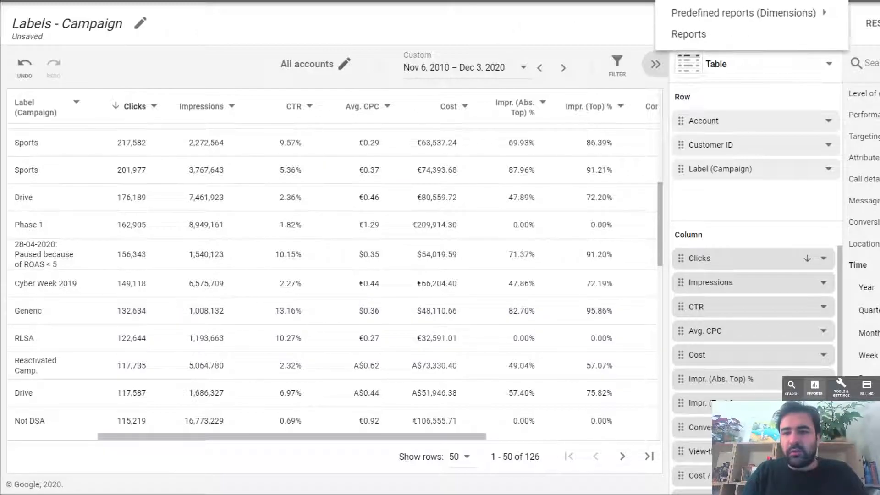
mouse_move(700, 18)
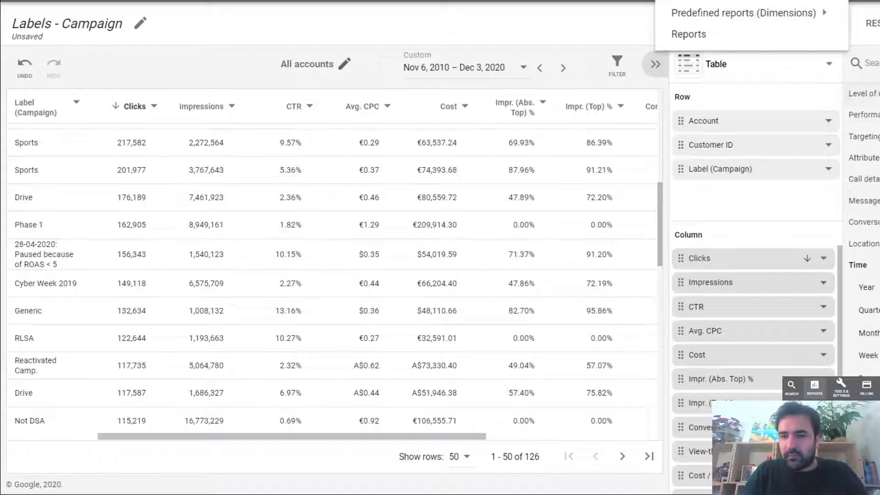
mouse_move(871, 104)
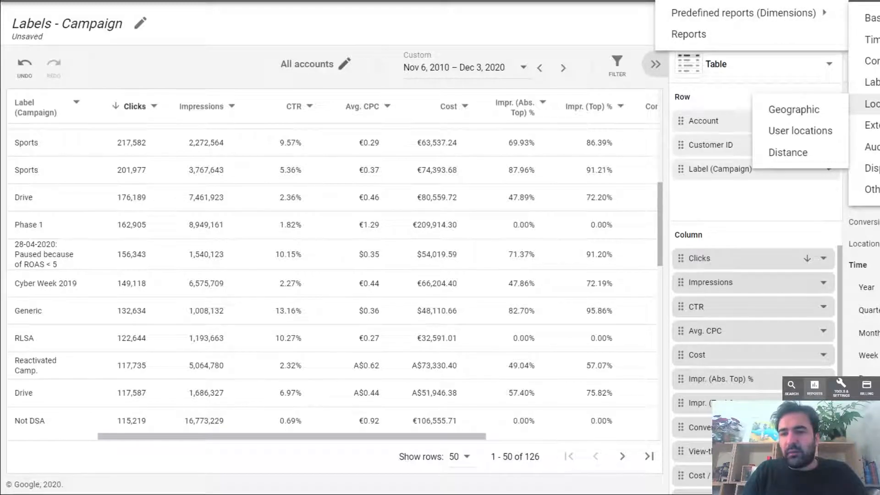
click(800, 110)
click(624, 276)
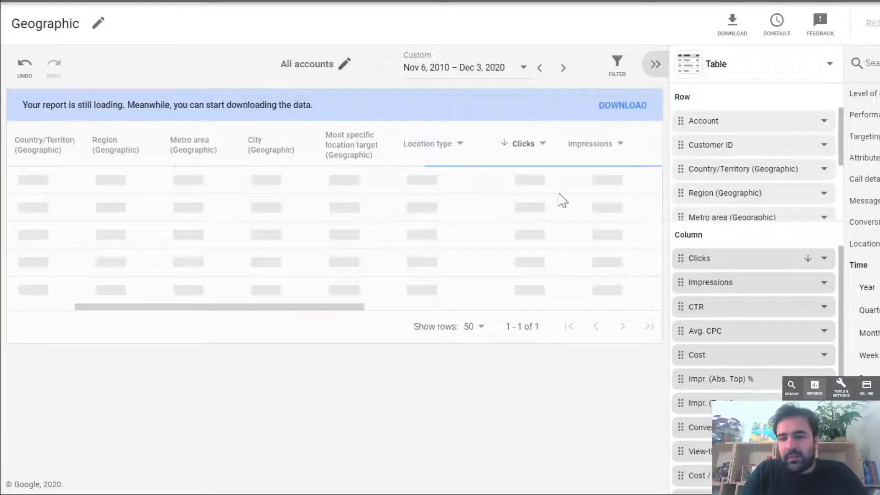
- Examine the Geographic report's country, region, metro area, city and location type rows with their click, cost and conversion metrics
scroll(795, 150, down, 1)
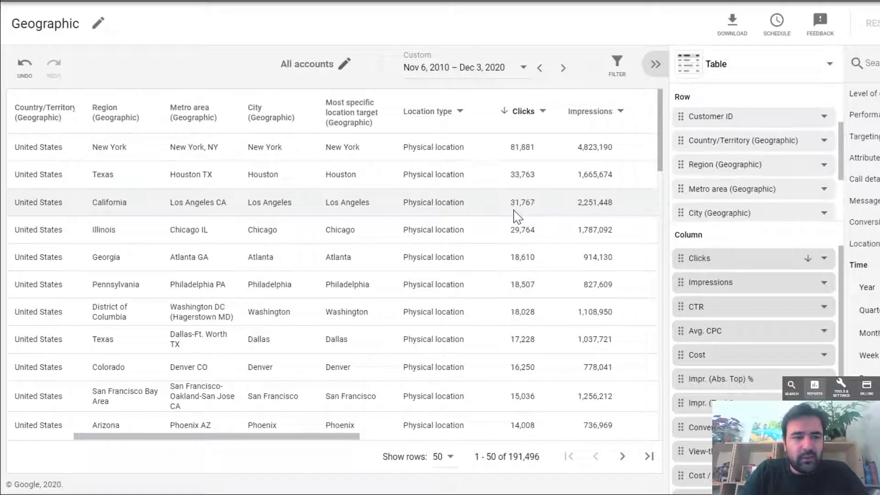
scroll(513, 210, left, 2)
scroll(513, 211, right, 2)
scroll(514, 210, left, 1)
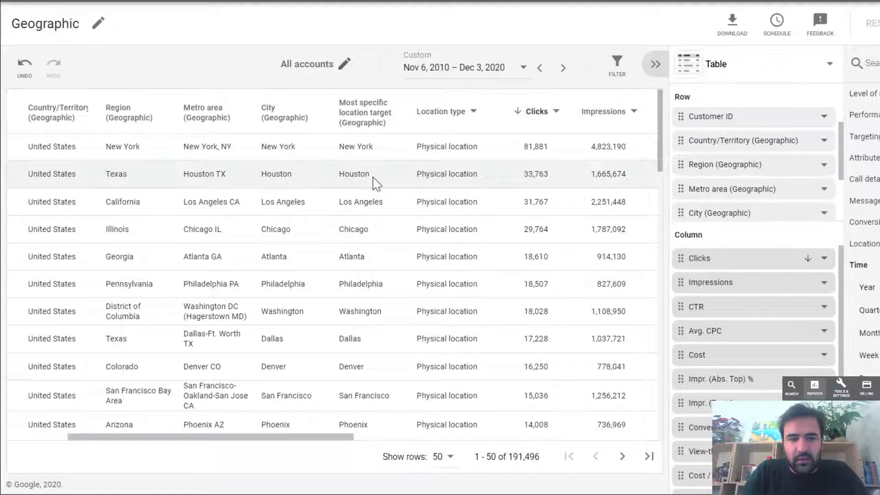
scroll(441, 183, right, 2)
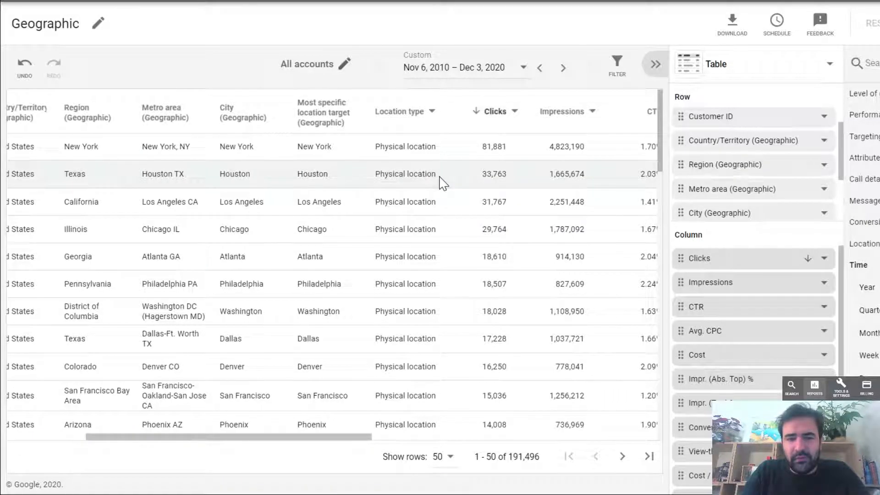
scroll(441, 183, down, 20)
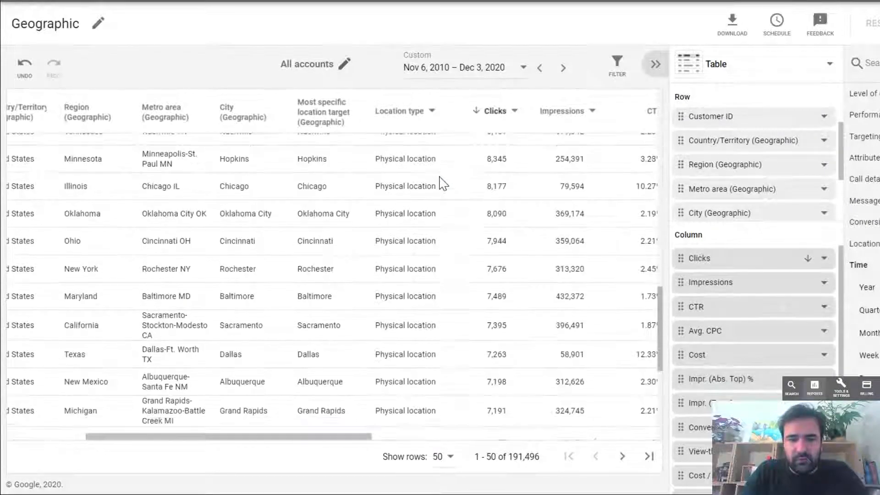
scroll(441, 182, up, 20)
scroll(537, 183, right, 6)
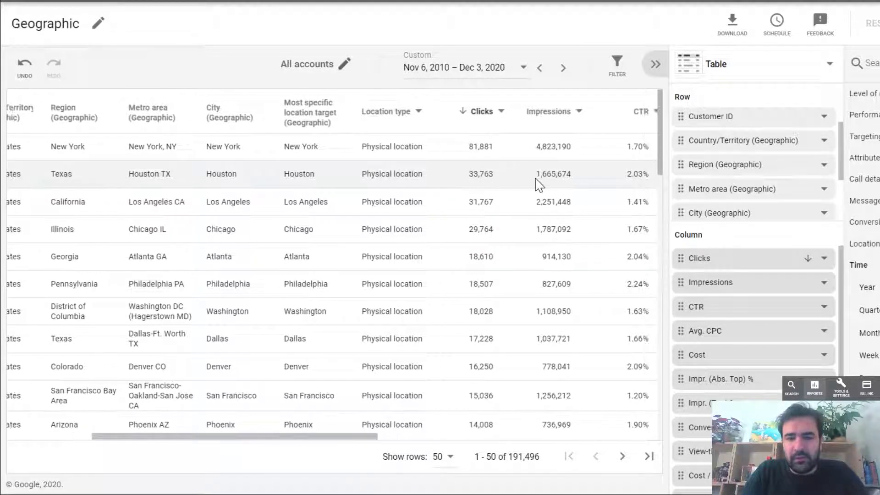
scroll(539, 184, right, 14)
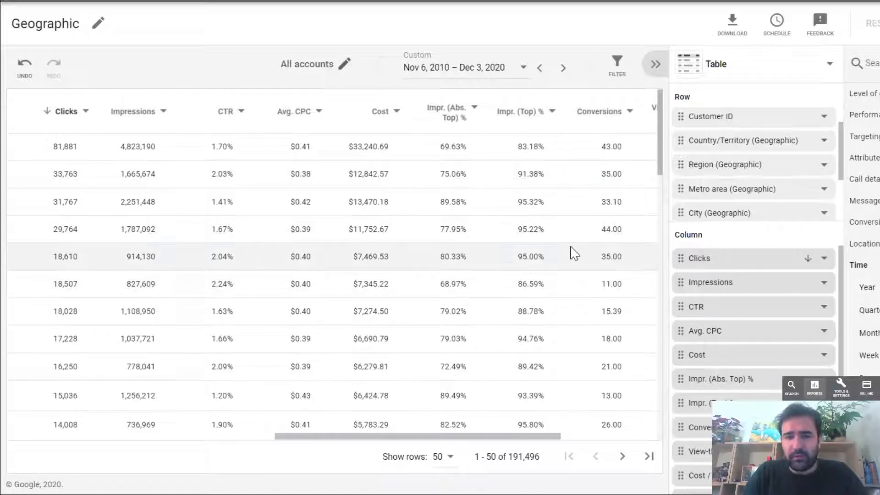
scroll(573, 253, right, 10)
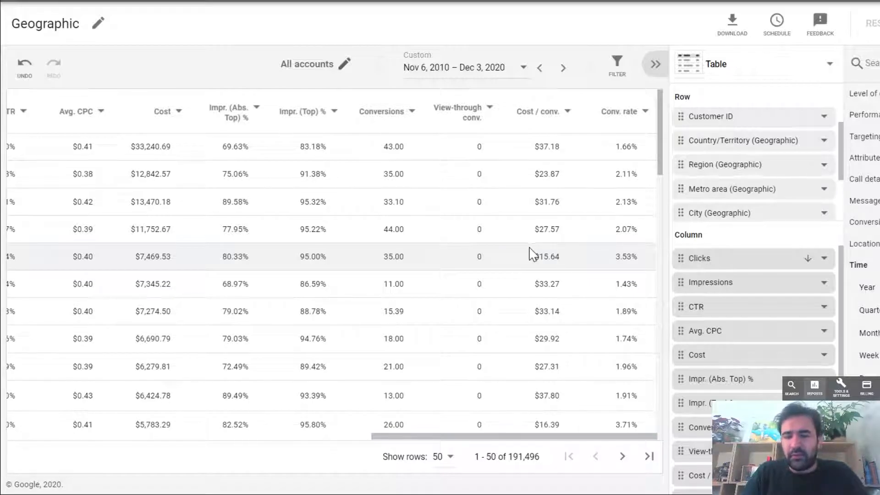
scroll(495, 253, left, 1)
scroll(495, 253, left, 20)
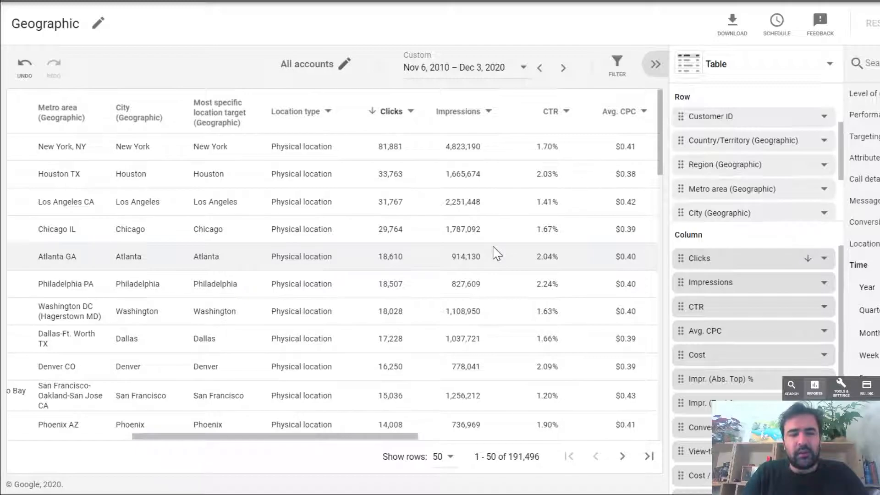
scroll(494, 253, left, 5)
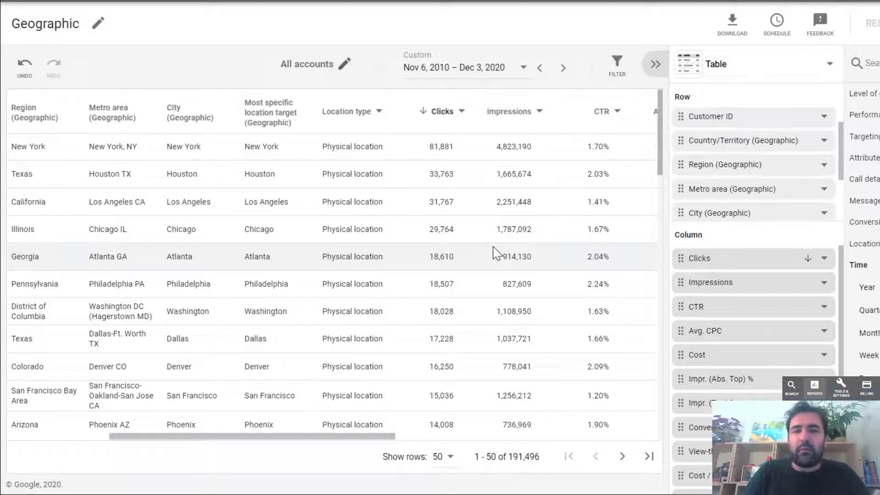
- Open the predefined Sitelinks extensions report and widen its Extension column to make more of the sitelink text readable
click(673, 1)
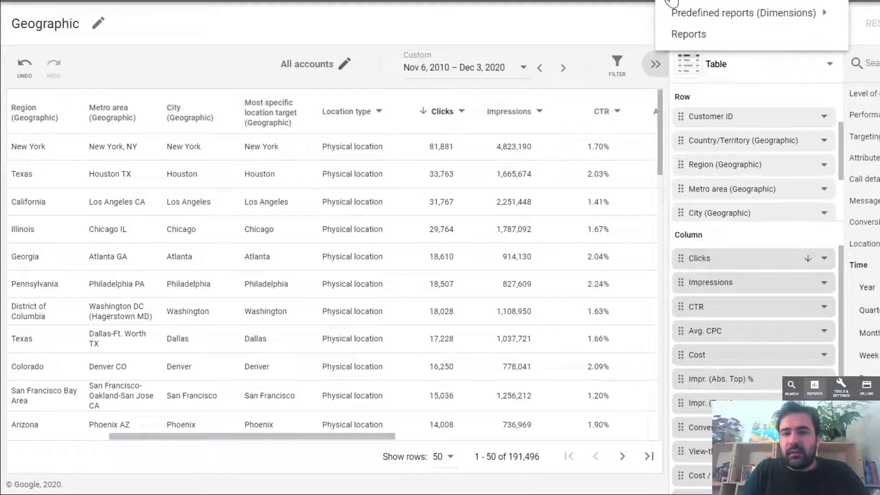
mouse_move(709, 22)
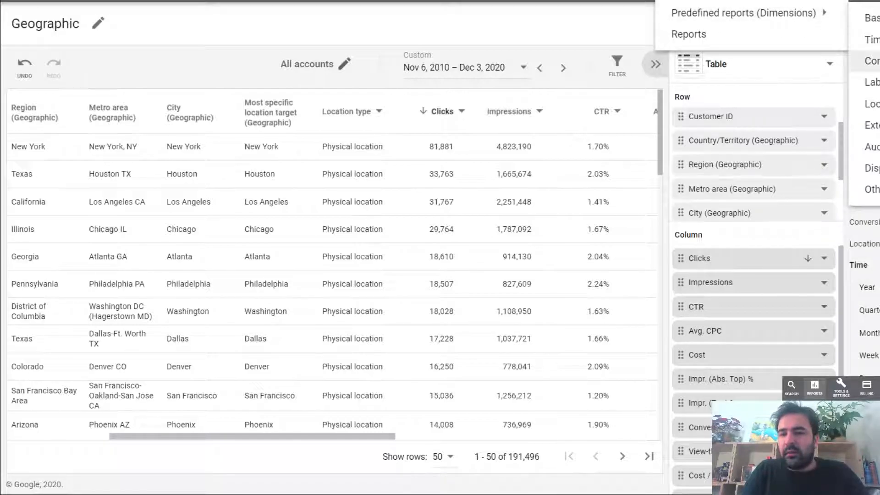
mouse_move(874, 82)
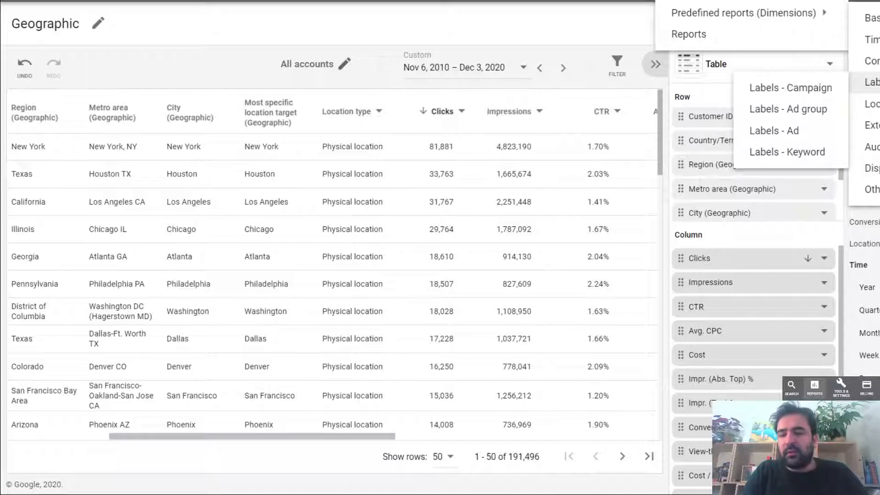
key(XF86MonBrightnessUp)
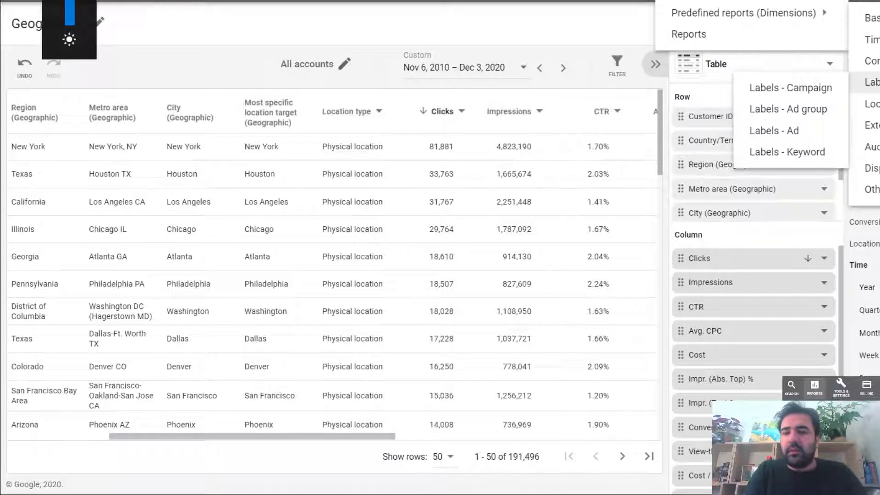
mouse_move(873, 125)
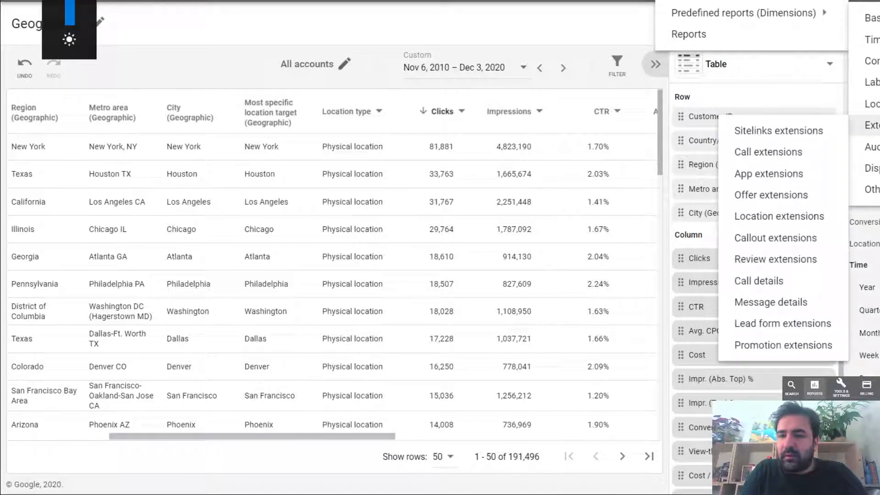
click(810, 137)
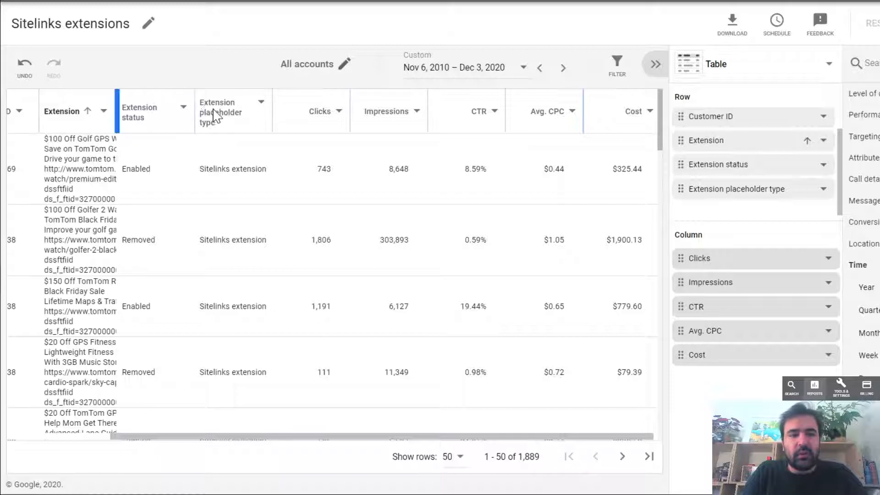
drag(117, 111, 214, 110)
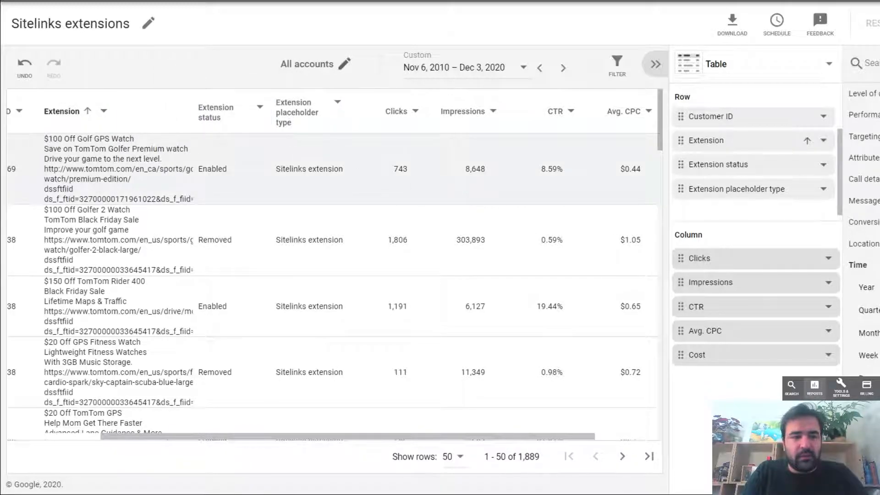
scroll(426, 180, right, 3)
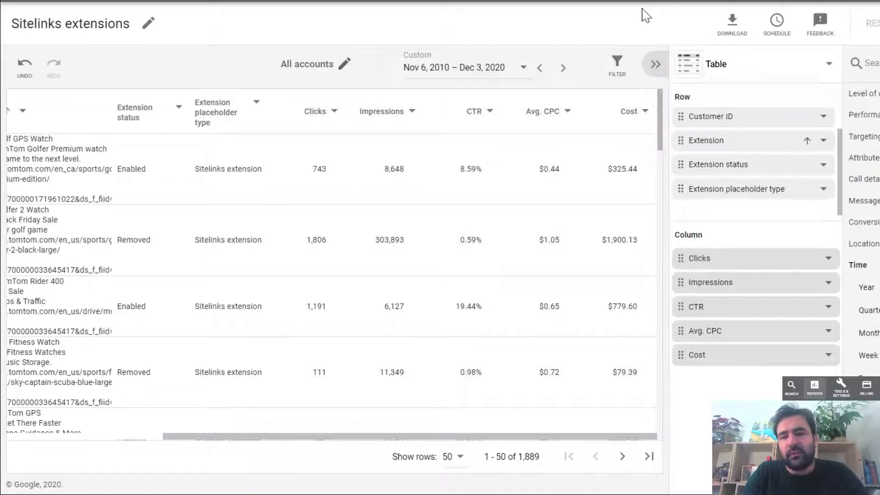
- Open the predefined Search - Account auction insights report and widen the pane listing its row and column fields
click(688, 1)
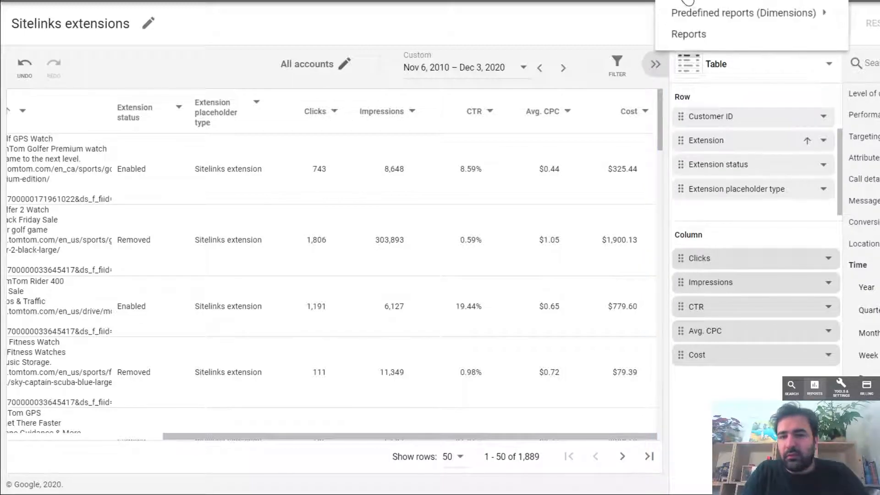
mouse_move(871, 125)
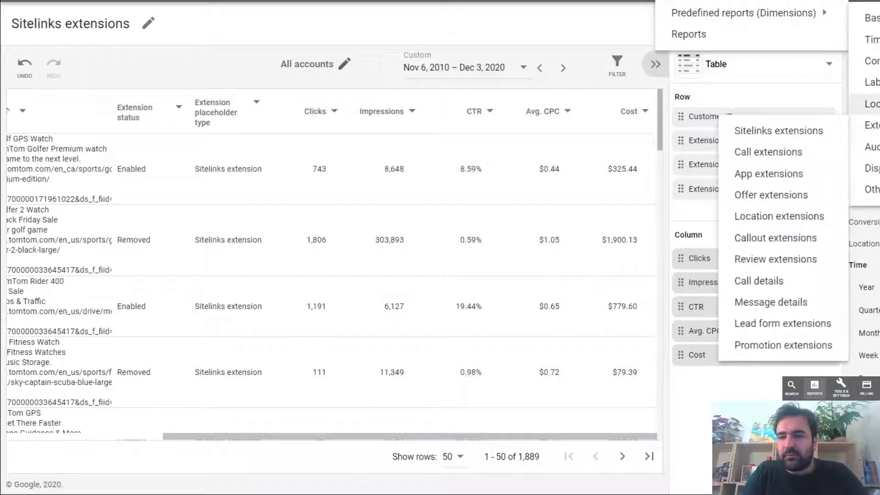
mouse_move(868, 146)
click(820, 156)
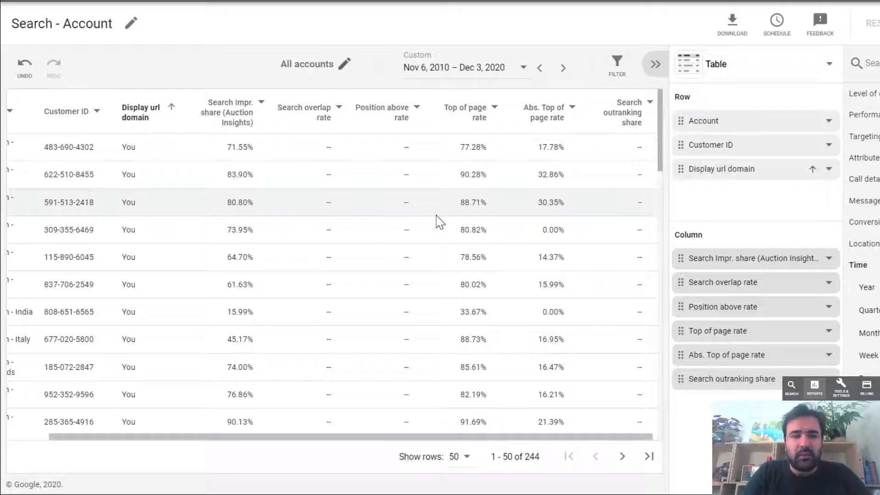
scroll(439, 223, right, 1)
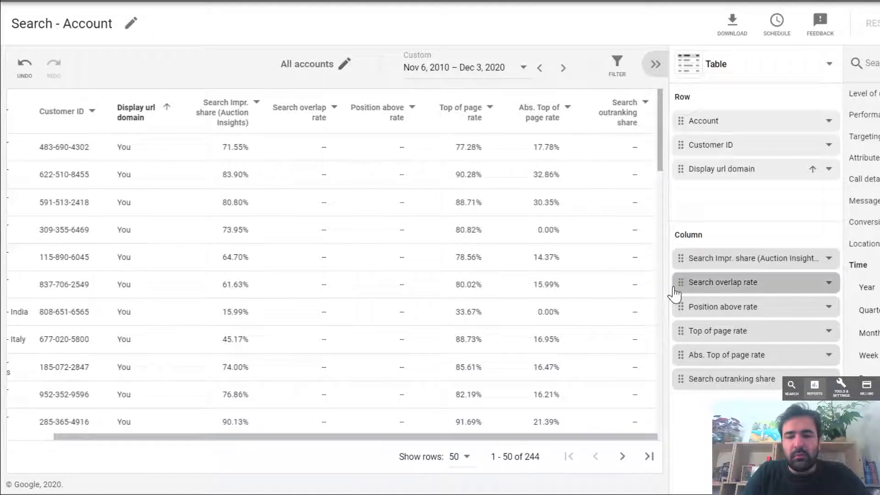
drag(668, 285, 621, 291)
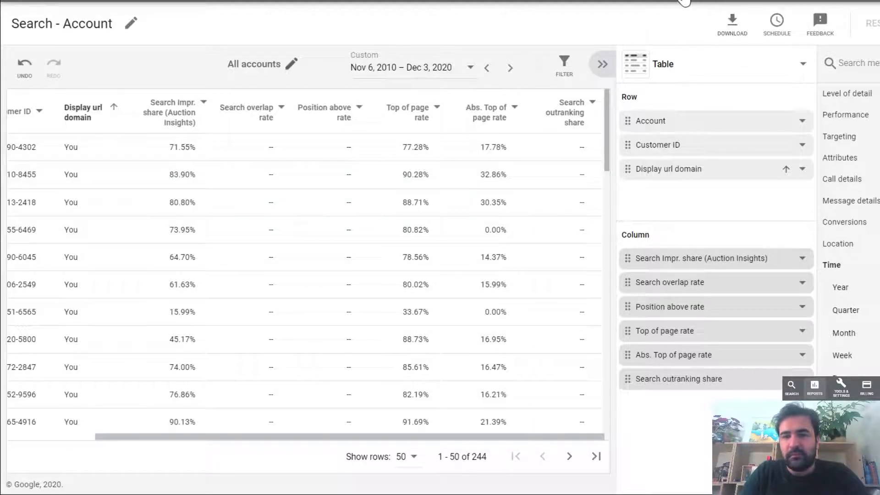
- Open the predefined Topic report from the display reports
click(684, 1)
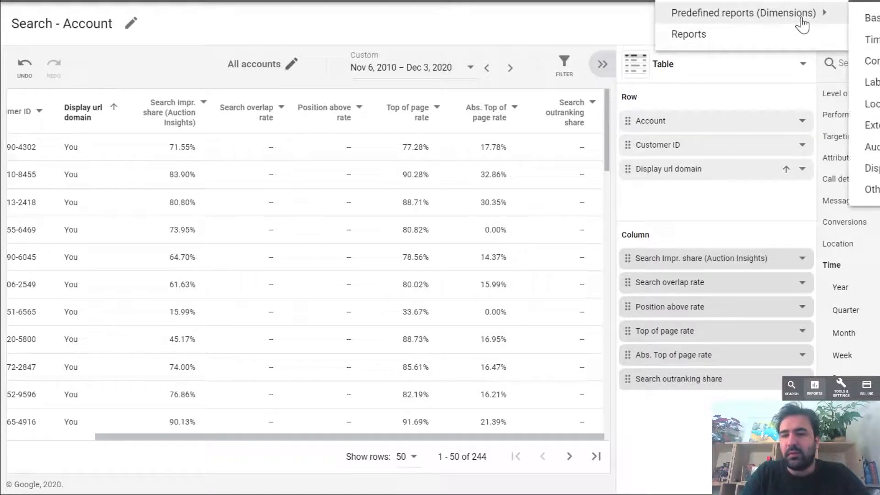
mouse_move(823, 16)
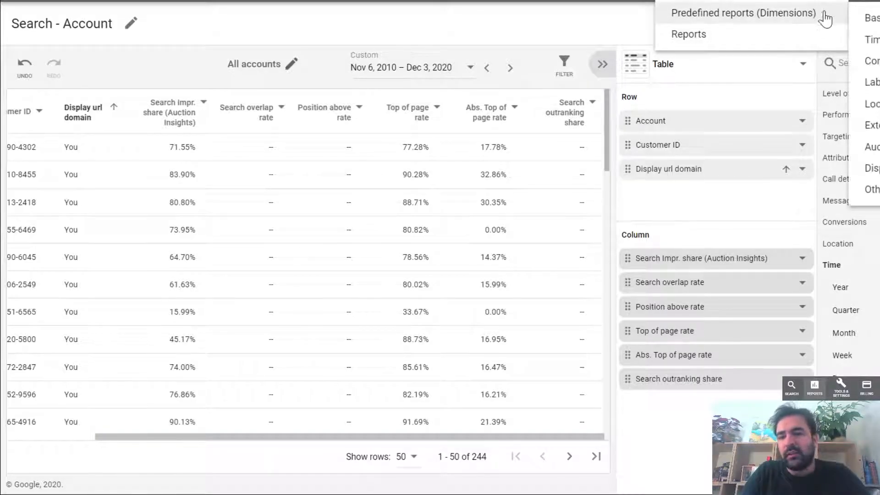
mouse_move(872, 167)
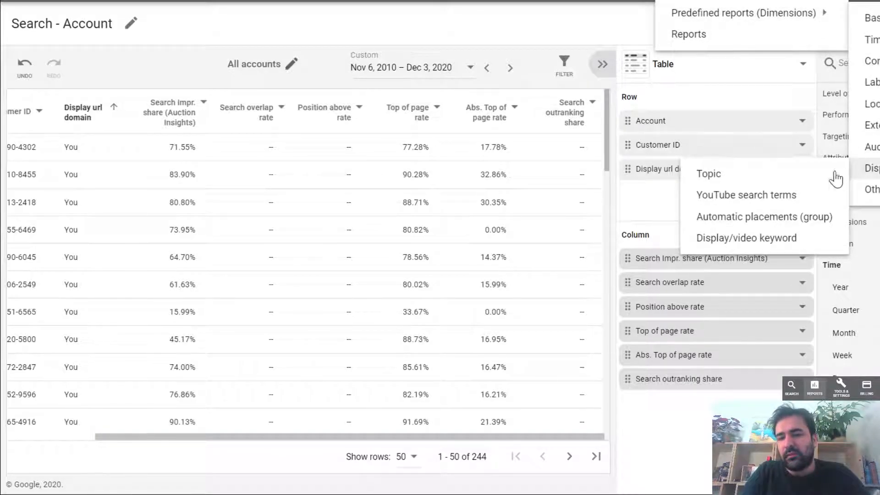
click(820, 177)
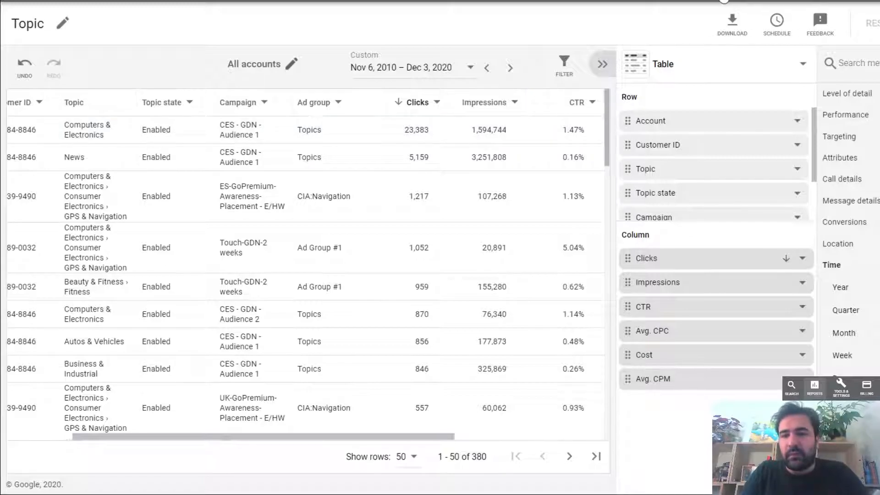
- Open the predefined YouTube search terms report and review its row fields through Added/Excluded
click(683, 2)
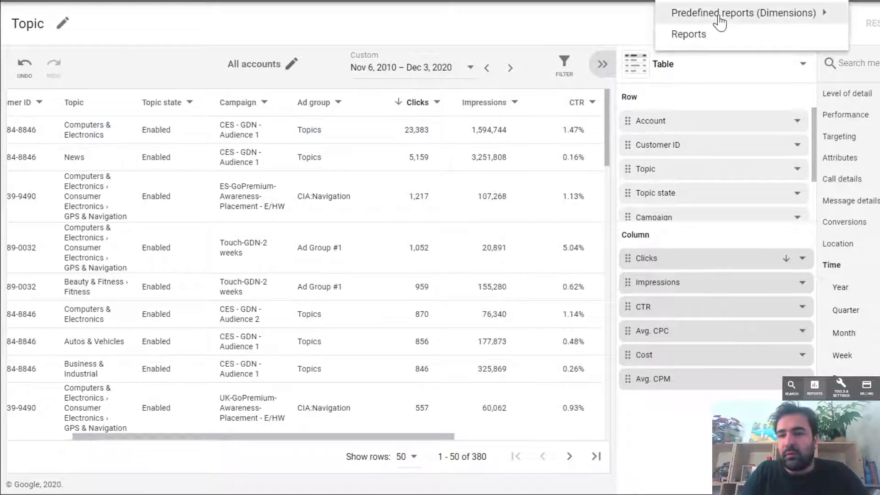
mouse_move(752, 13)
mouse_move(871, 169)
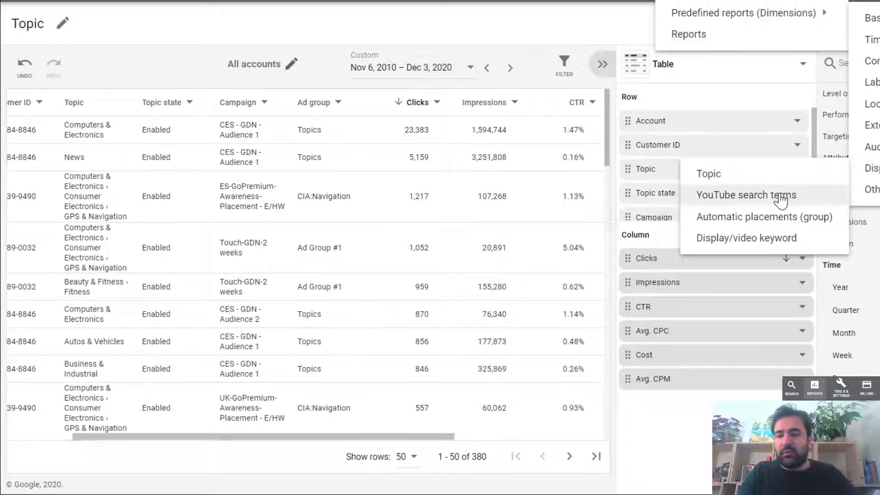
click(782, 197)
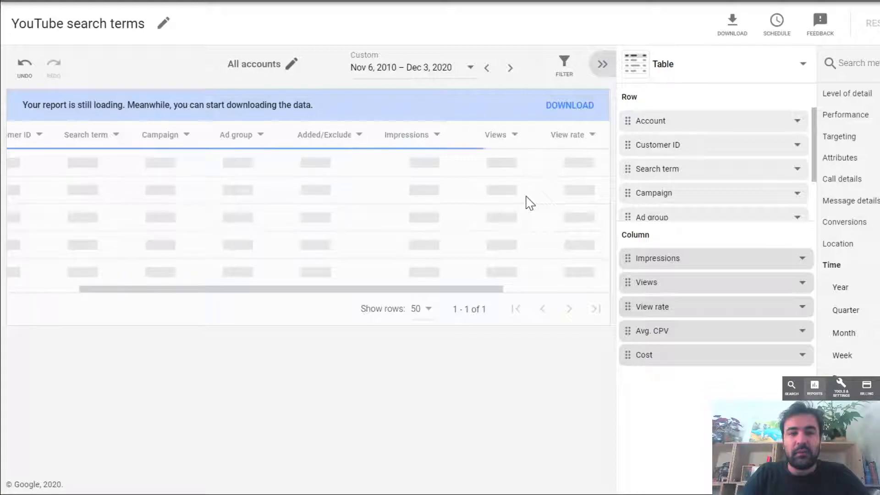
scroll(736, 187, down, 2)
scroll(736, 187, up, 2)
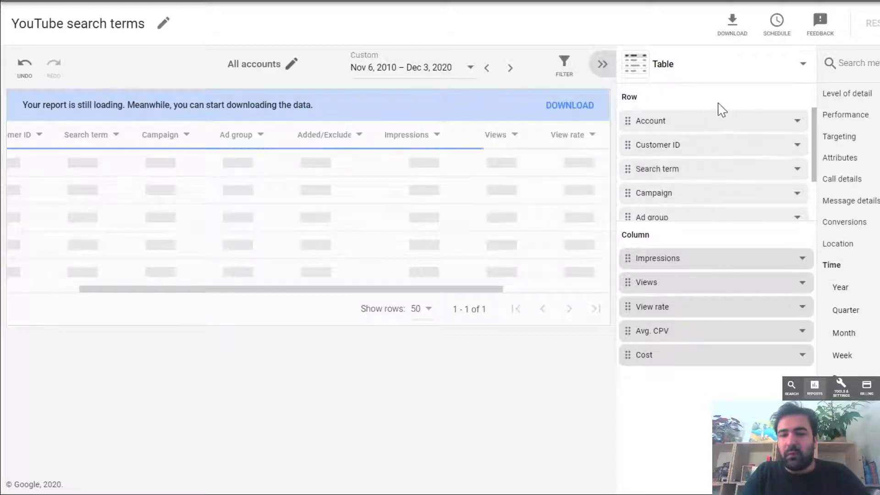
scroll(750, 169, down, 1)
scroll(750, 169, down, 1)
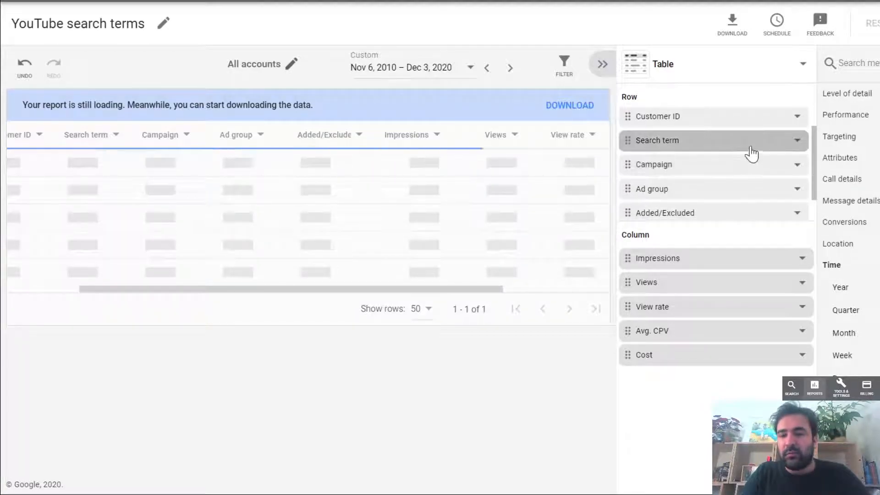
scroll(752, 182, down, 1)
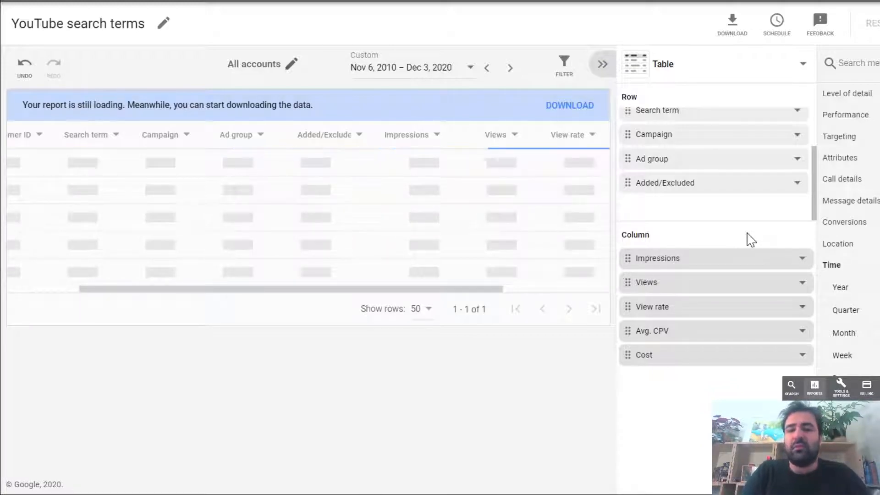
- Open the predefined Display/video keyword report
click(678, 5)
mouse_move(743, 10)
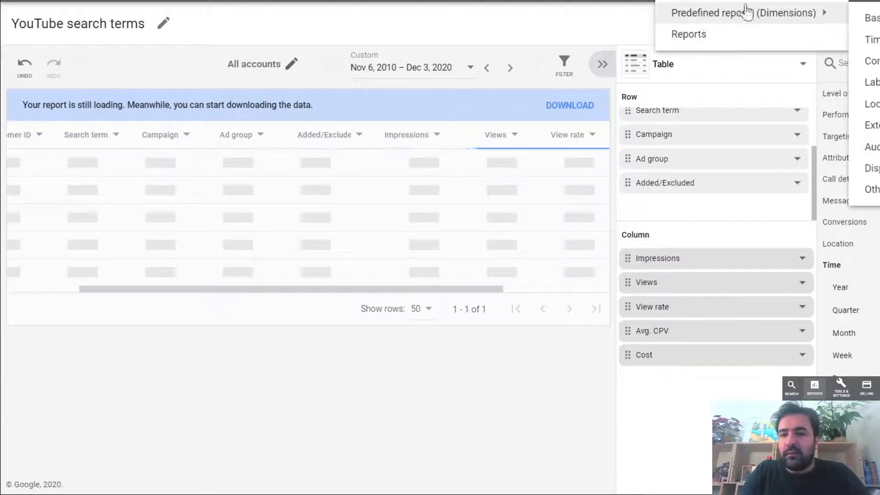
mouse_move(870, 168)
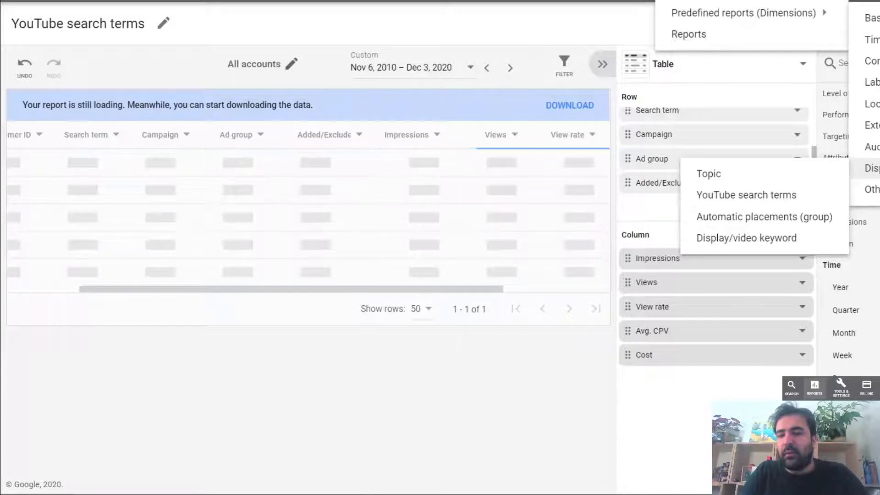
click(796, 245)
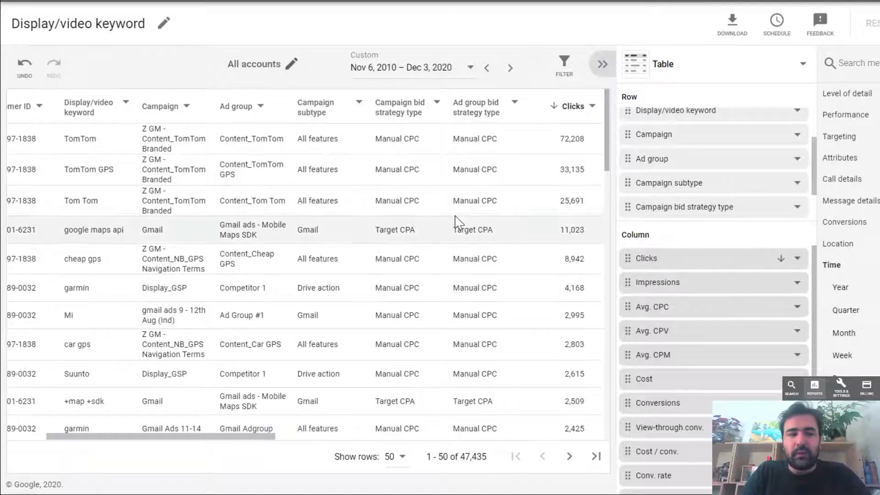
- Examine the Display/video keyword report's columns from account, keyword and campaign through bid strategy types and average costs
scroll(456, 224, right, 10)
scroll(456, 224, left, 5)
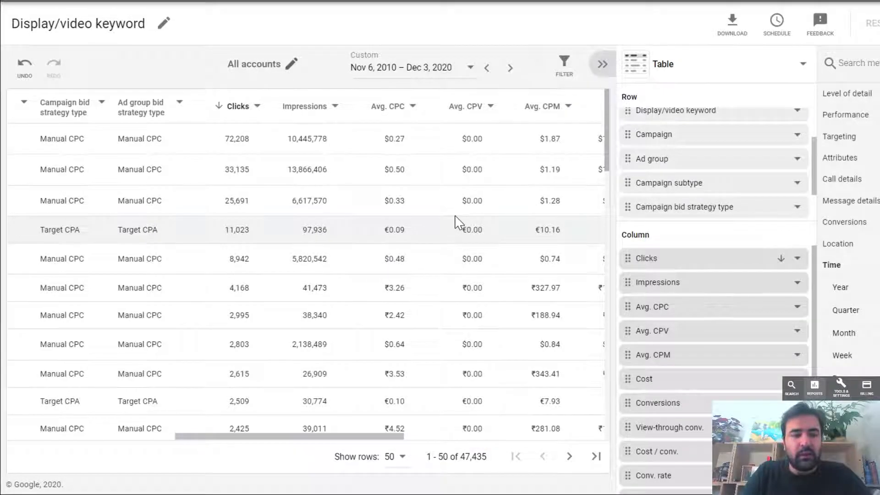
scroll(458, 223, left, 3)
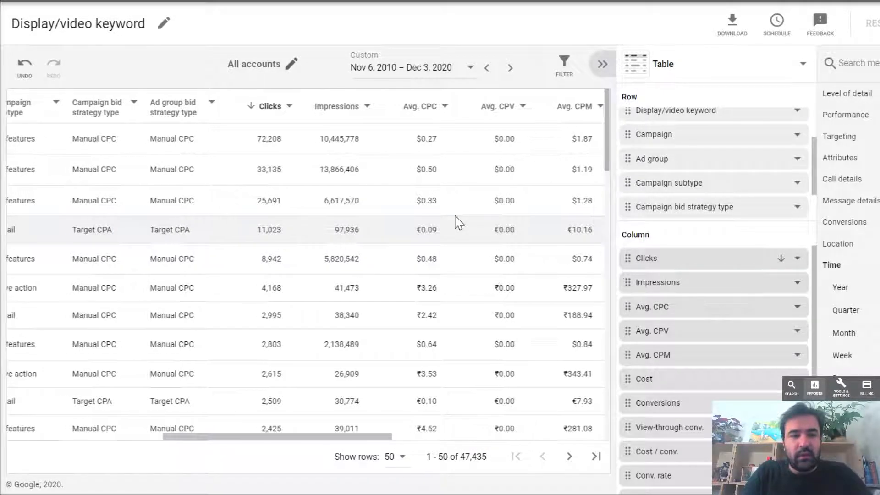
scroll(459, 223, left, 1)
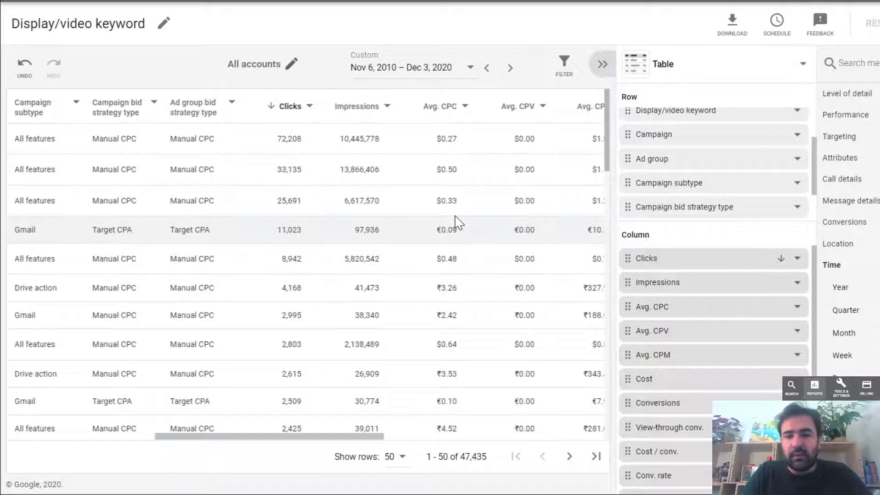
scroll(751, 163, up, 1)
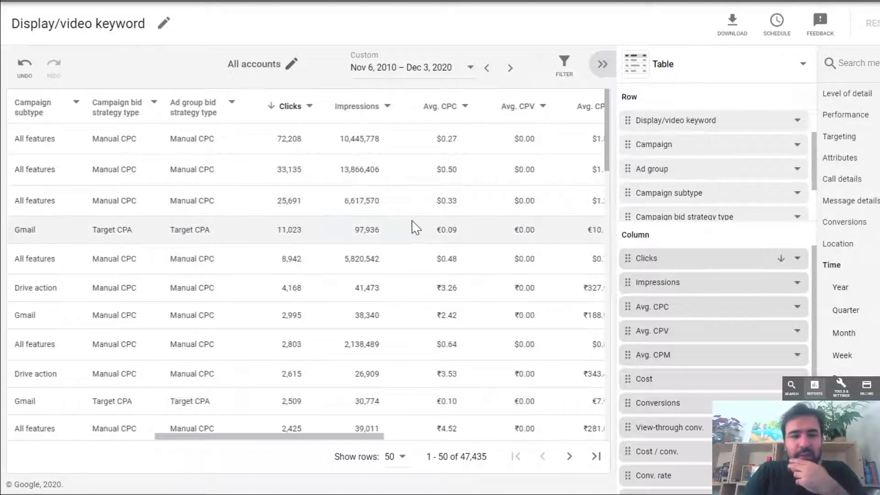
scroll(414, 227, left, 3)
scroll(414, 227, left, 10)
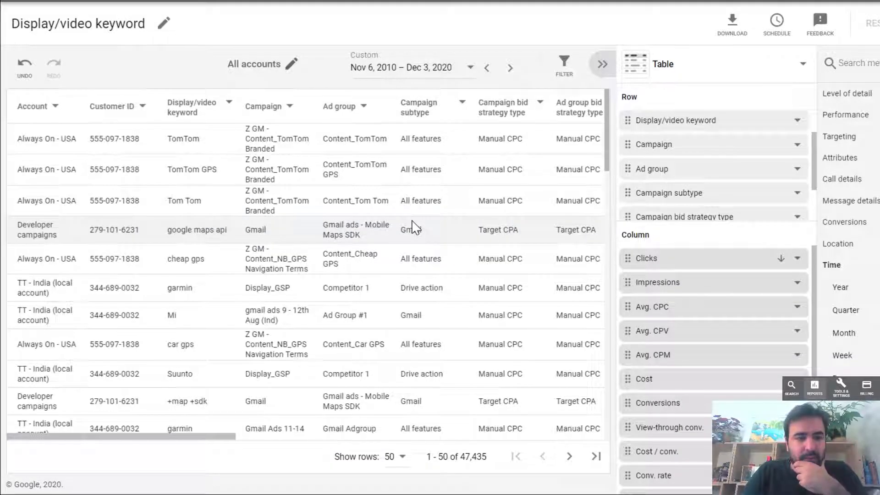
scroll(414, 227, right, 6)
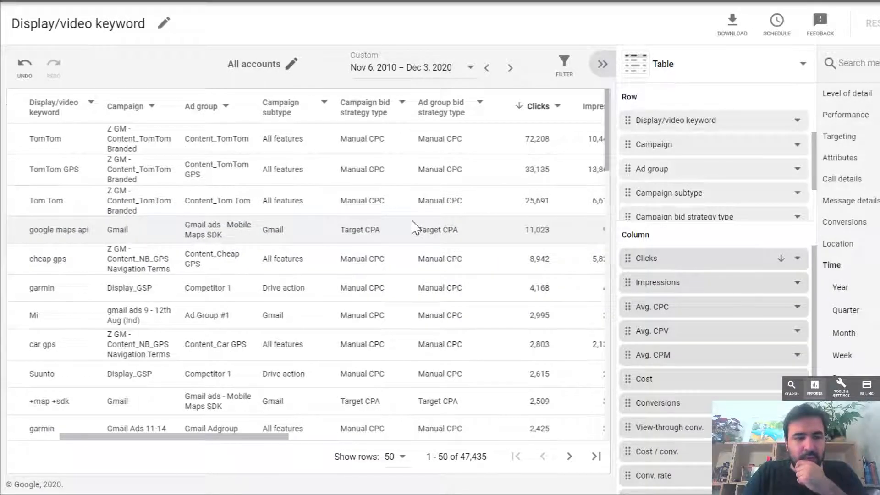
- Review the lower keyword rows' performance columns, from Clicks and Impressions through Cost and Conversions to Interaction Rate
scroll(414, 227, down, 3)
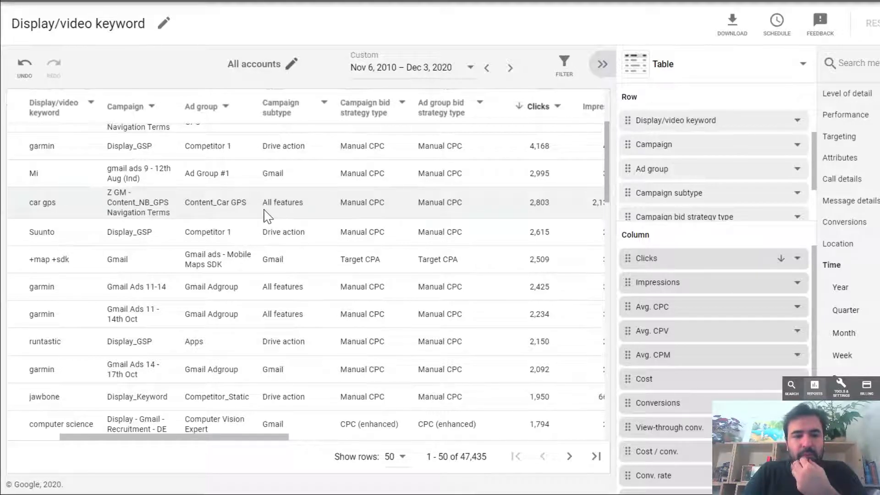
scroll(269, 216, right, 3)
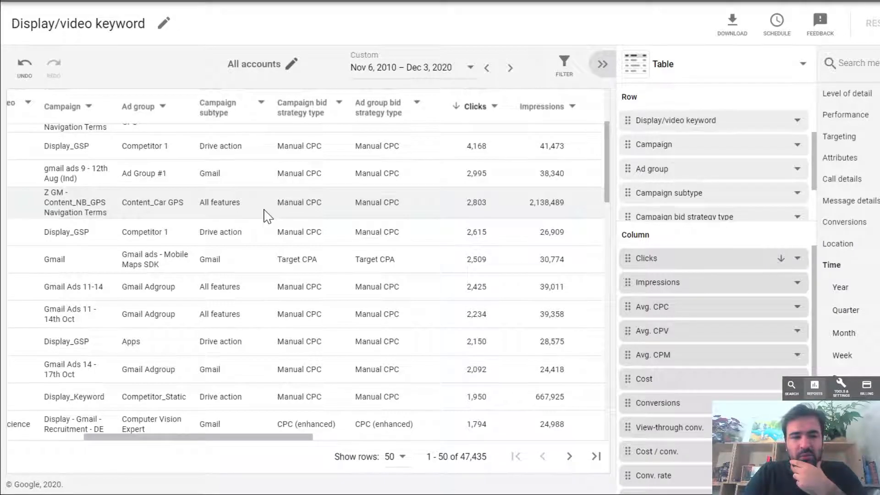
scroll(268, 216, right, 3)
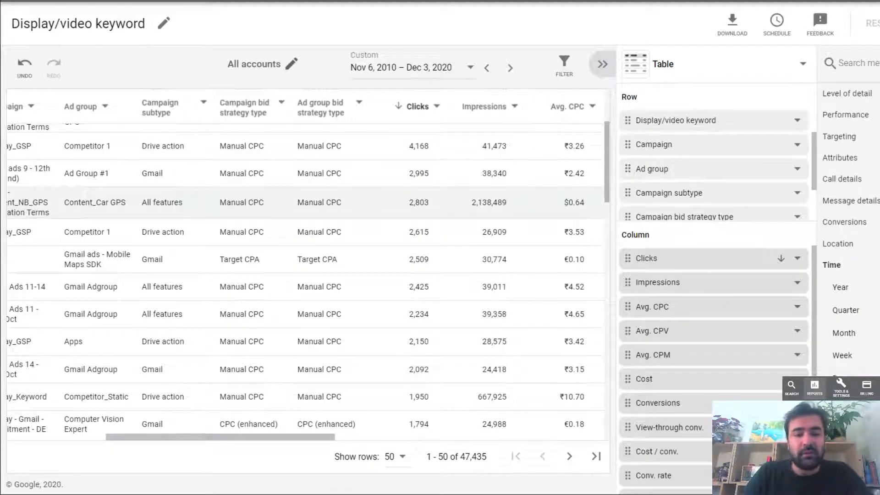
scroll(419, 203, right, 1)
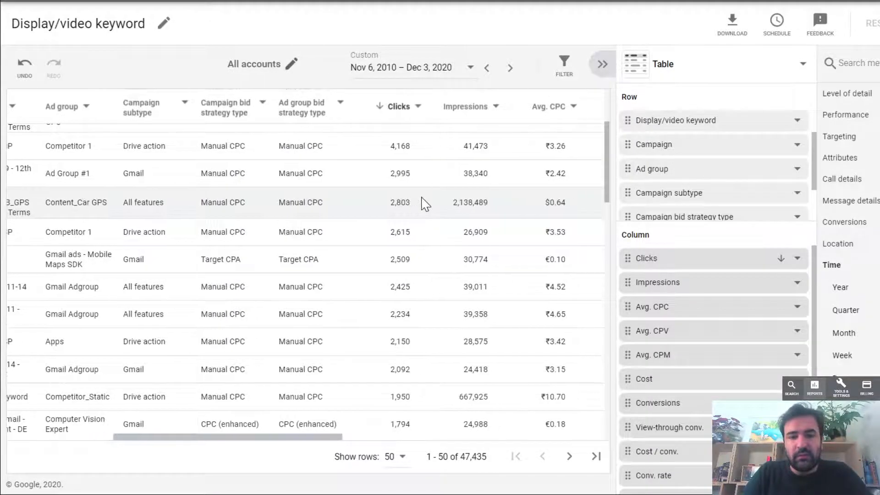
scroll(421, 203, right, 3)
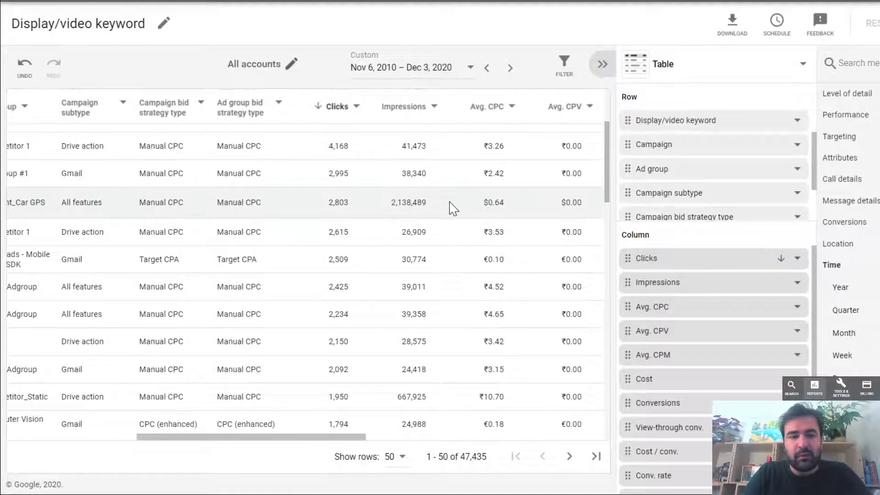
scroll(453, 209, right, 8)
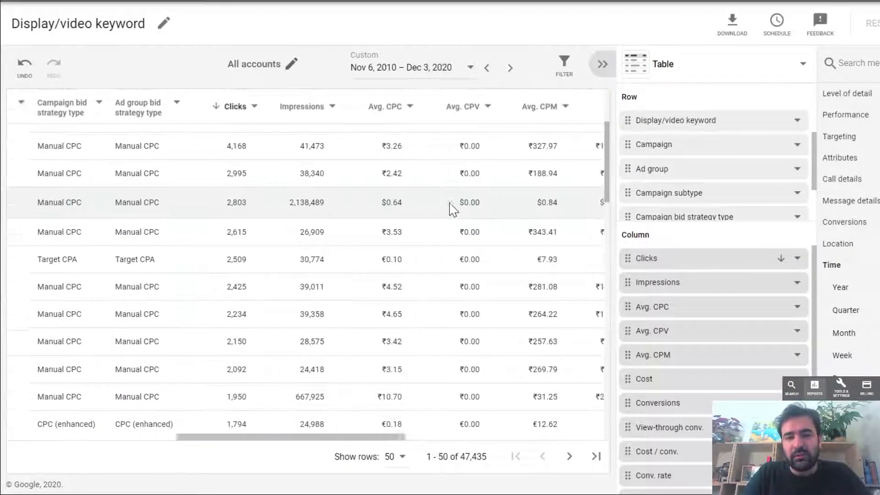
scroll(453, 208, right, 5)
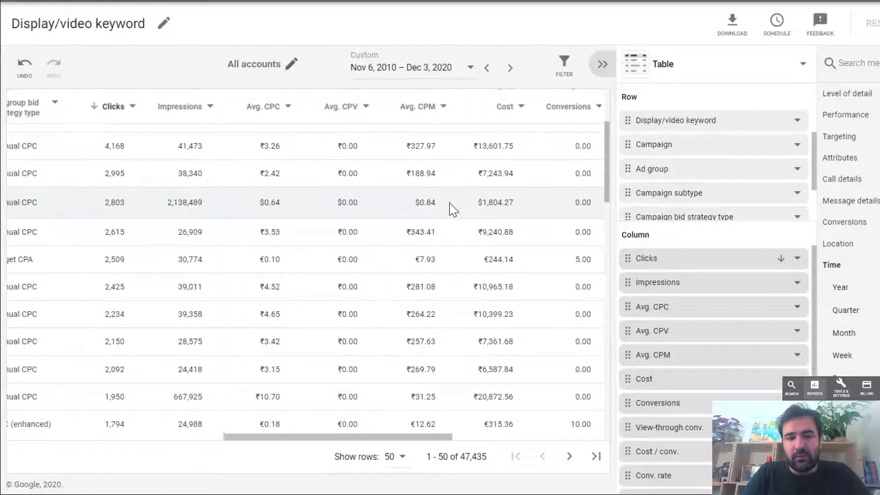
scroll(453, 209, right, 2)
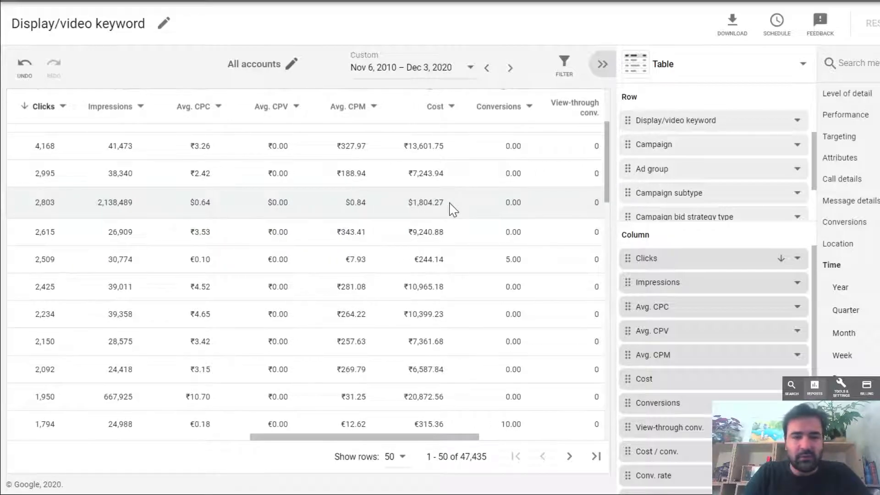
scroll(453, 208, right, 5)
scroll(453, 210, right, 10)
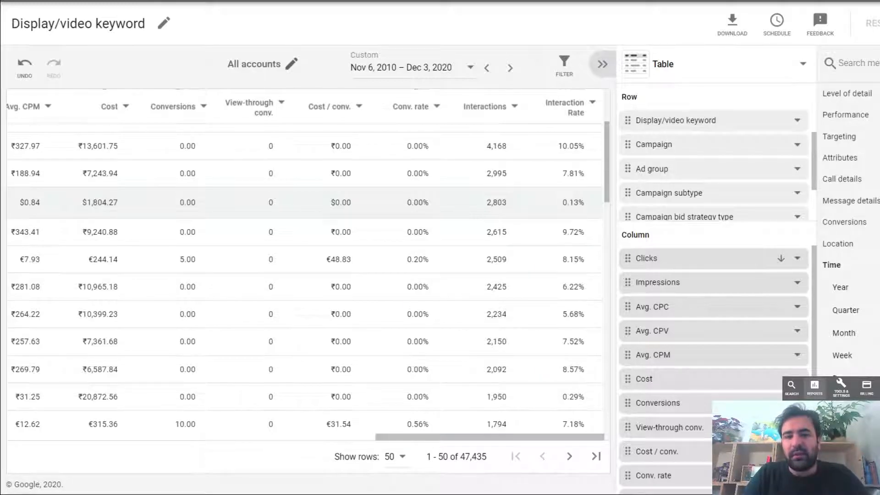
- Sort the Display/video keyword table by Interaction Rate from high to low and check the top rows' costs and interactions
click(572, 124)
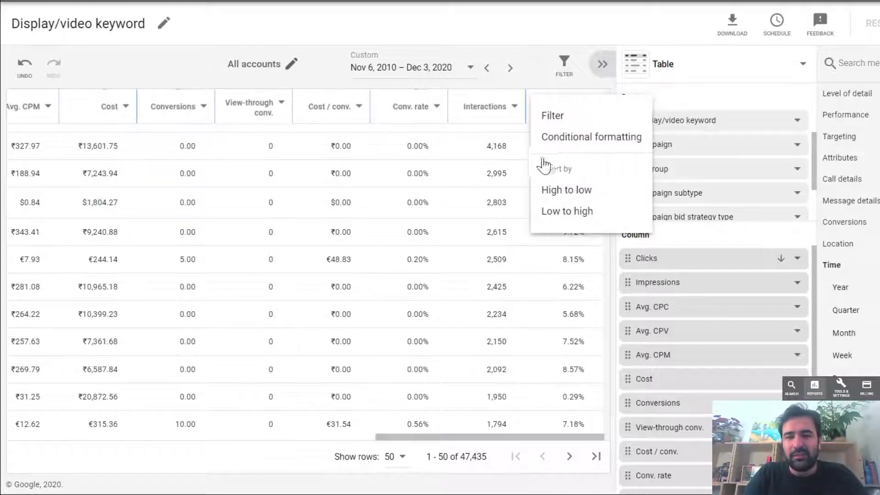
click(579, 193)
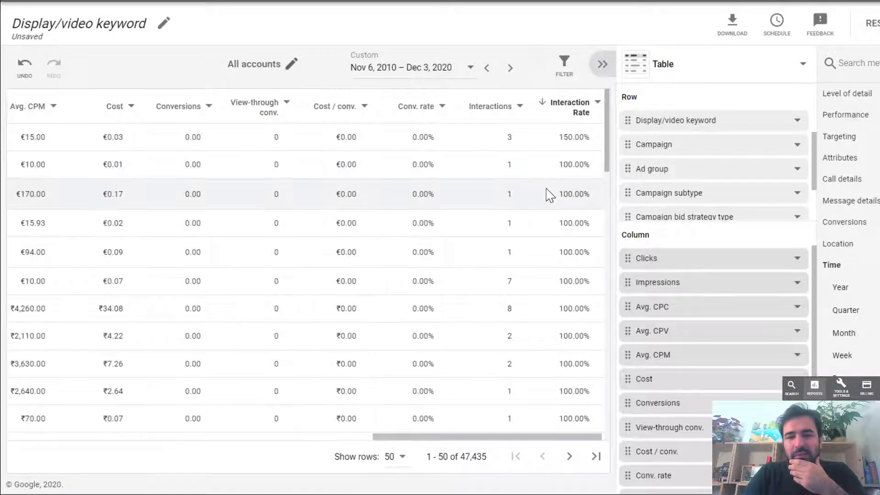
scroll(550, 192, left, 3)
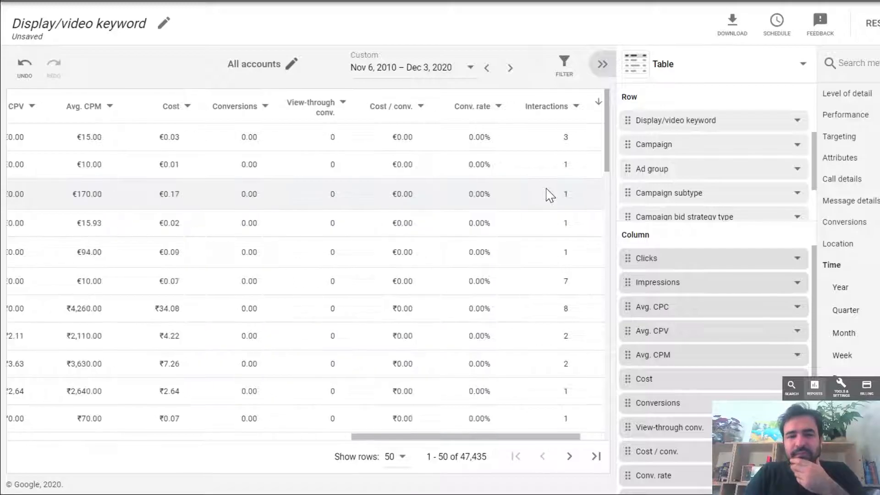
scroll(550, 193, right, 3)
scroll(464, 192, left, 8)
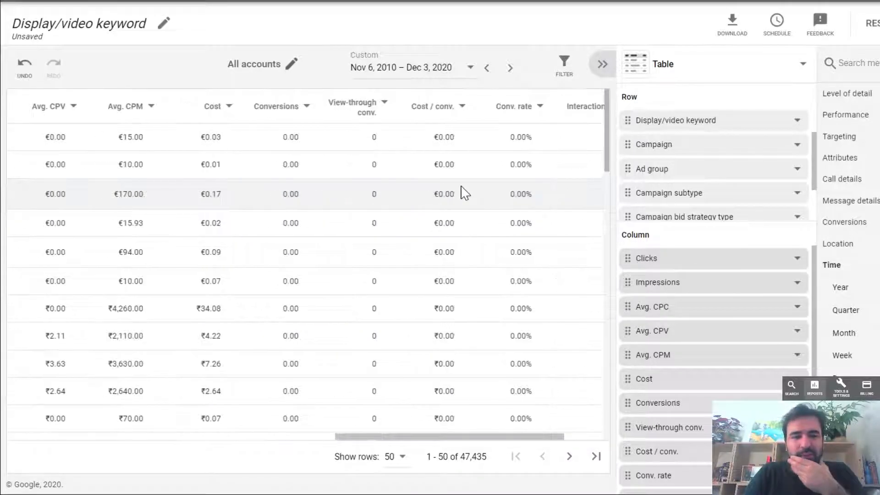
- Sort the Display/video keyword table by Impressions from high to low
scroll(463, 193, right, 4)
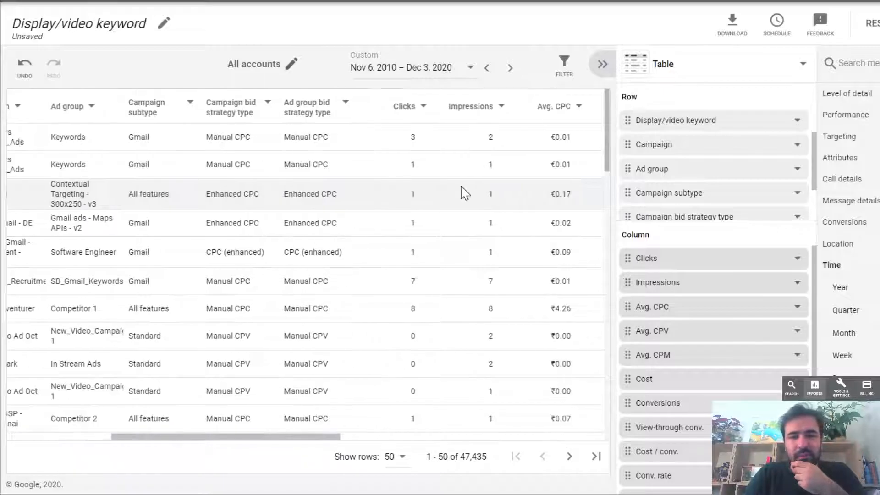
click(396, 113)
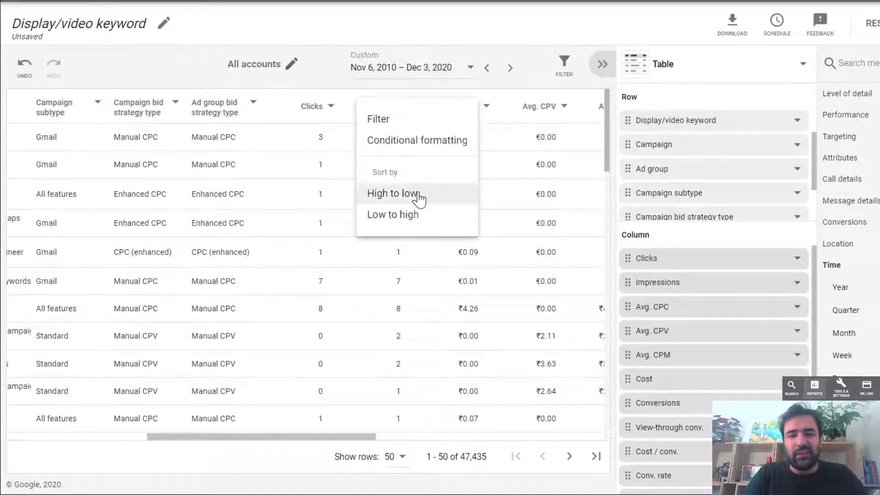
click(418, 195)
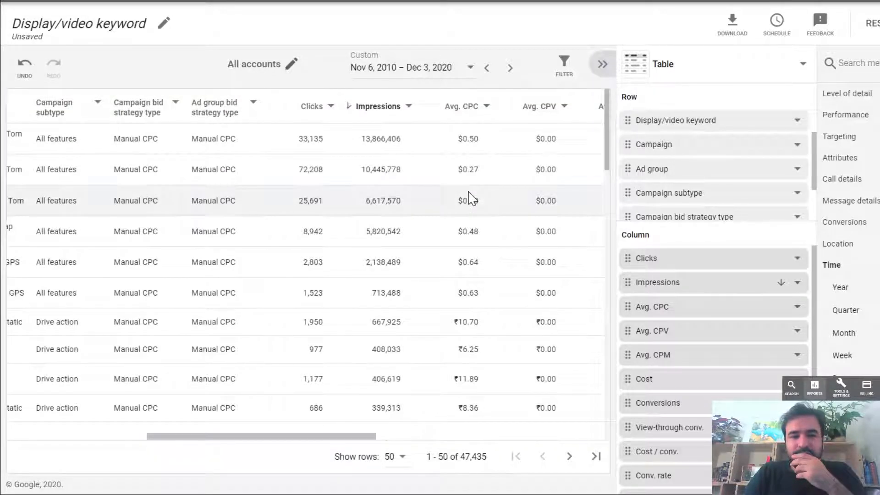
- Compare Interactions and Interaction Rate among the high-impression keywords and trace the Manual CPV row to its keyword and account
scroll(472, 199, right, 5)
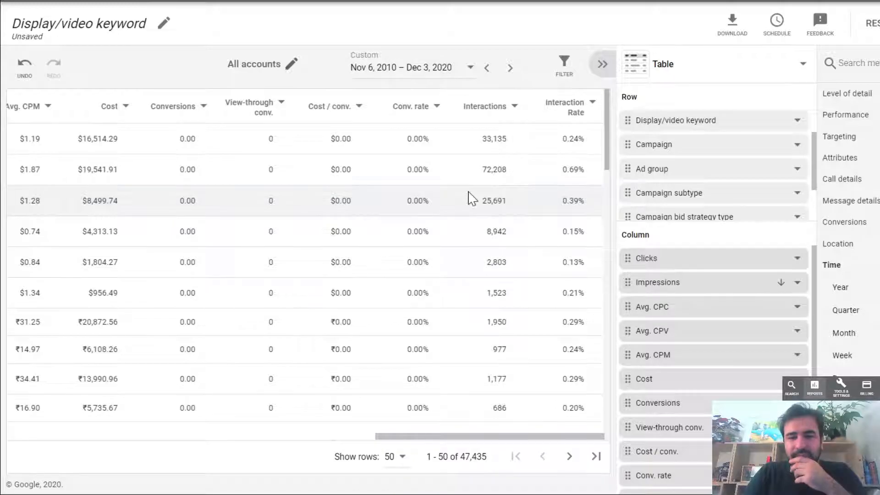
scroll(544, 259, down, 1)
scroll(545, 260, up, 1)
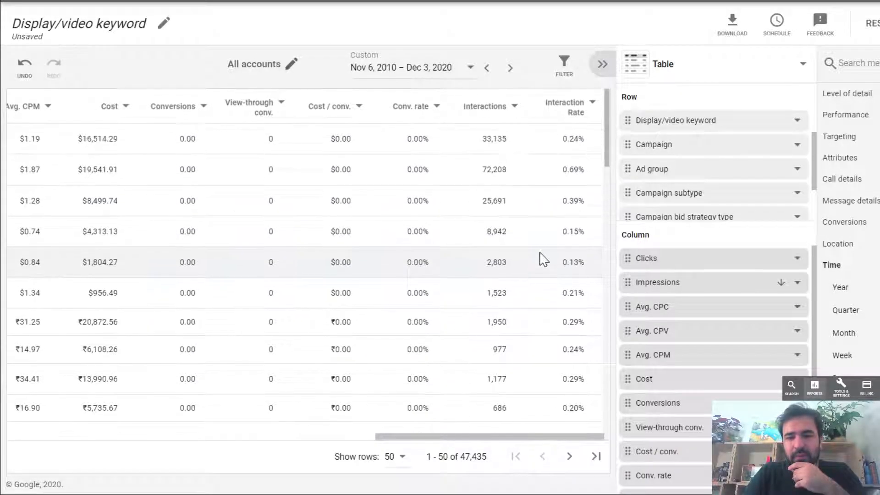
scroll(544, 259, down, 4)
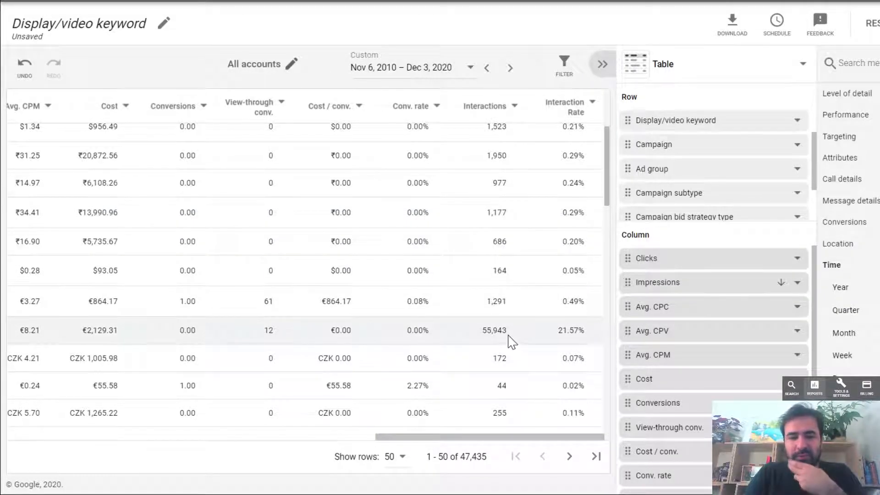
scroll(507, 337, left, 5)
scroll(512, 342, left, 5)
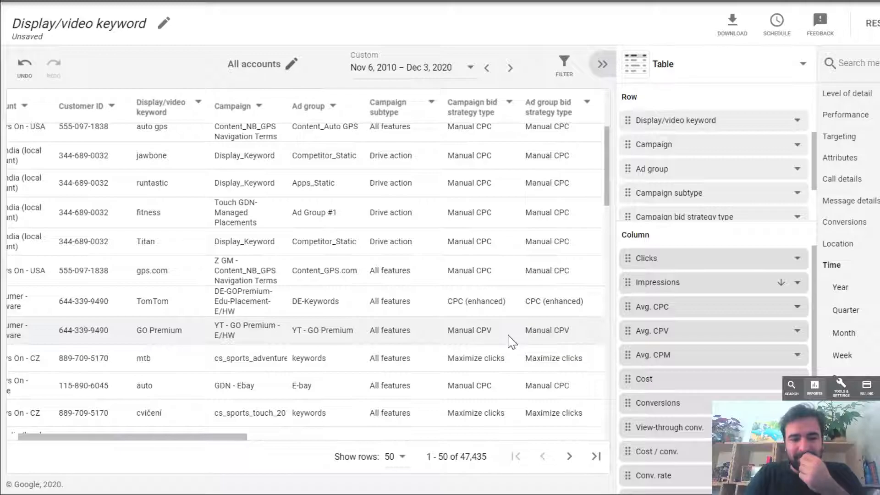
scroll(512, 341, left, 2)
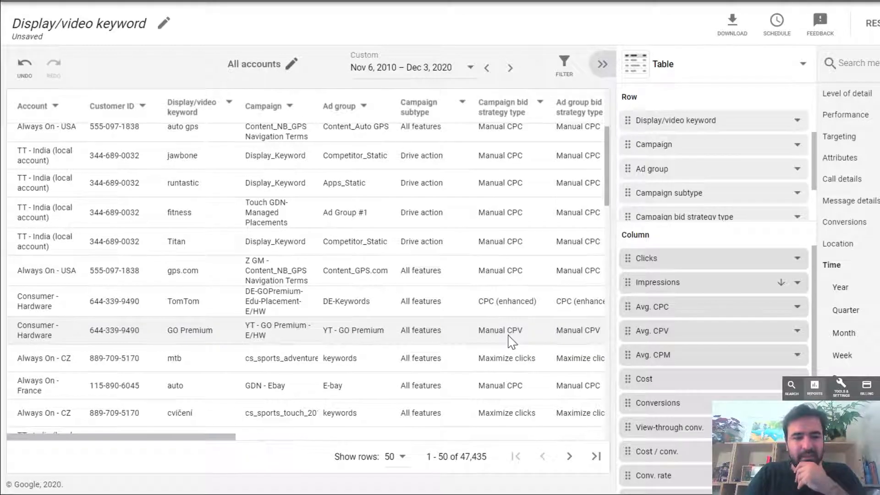
- Examine the GO Premium keyword's row from campaign and bid strategy through Clicks, Avg. CPV and Cost to Interaction Rate
scroll(308, 266, right, 5)
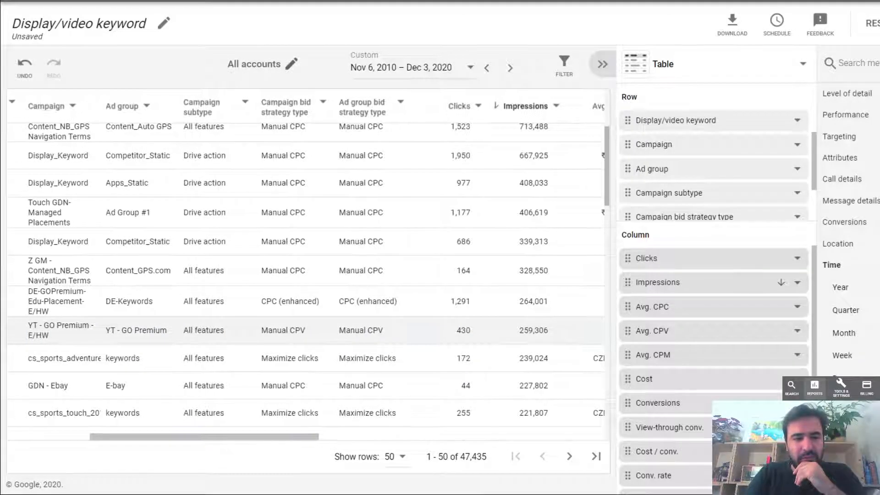
scroll(308, 266, left, 3)
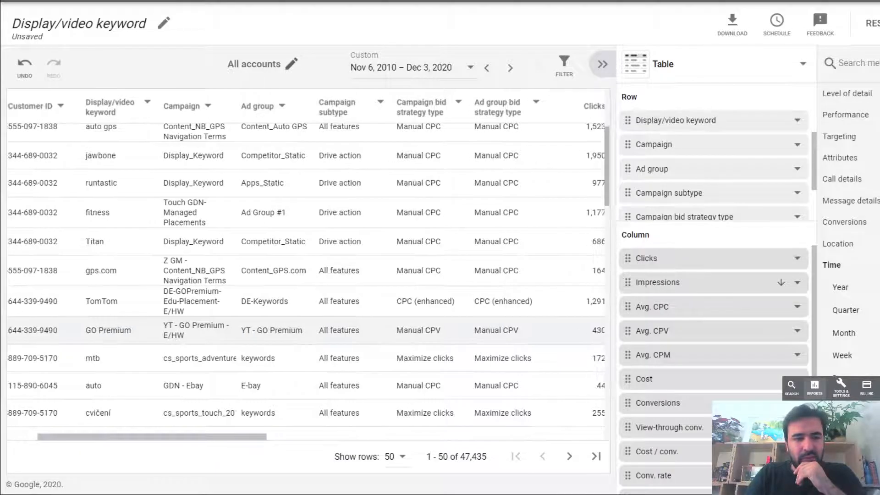
scroll(308, 266, right, 1)
scroll(308, 266, right, 1)
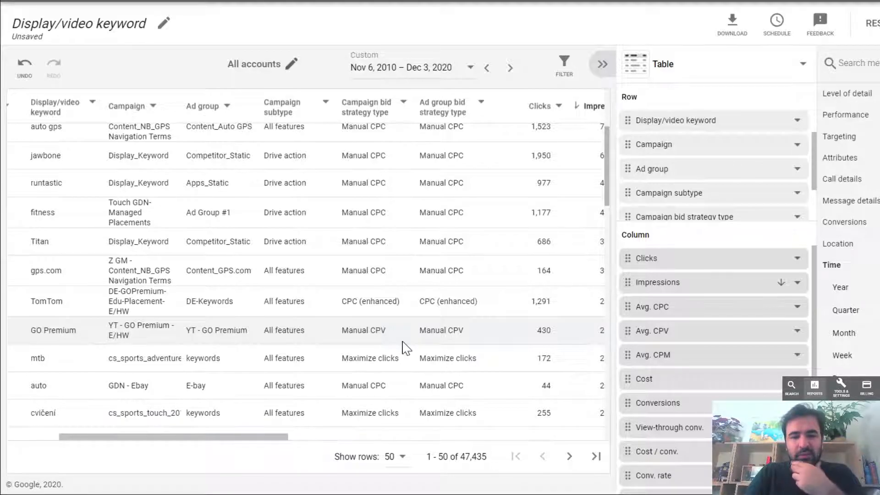
scroll(404, 349, right, 3)
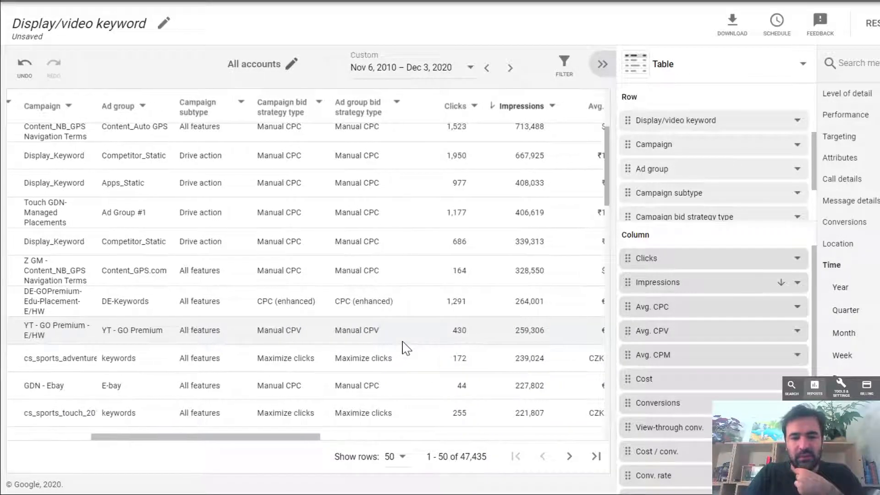
scroll(403, 349, right, 1)
scroll(403, 349, right, 5)
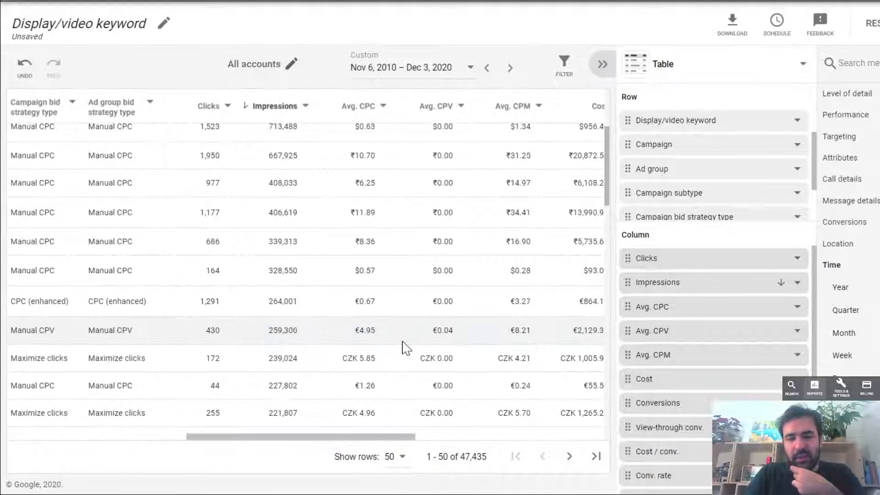
scroll(404, 348, right, 3)
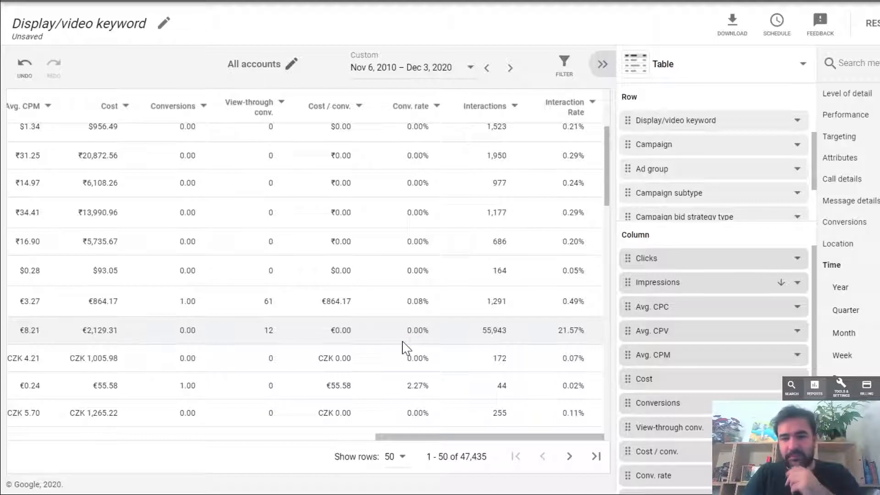
- Leave the Display/video keyword report without saving and look through the predefined report categories from Basic to Other
click(679, 2)
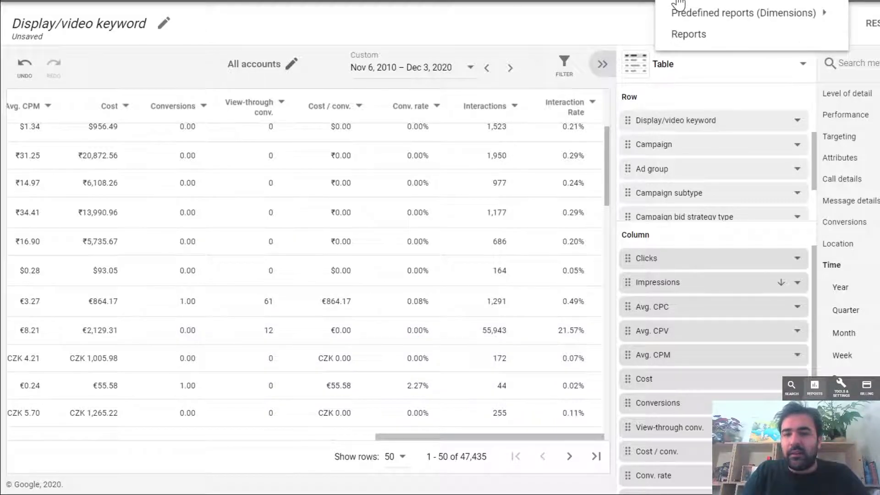
click(699, 41)
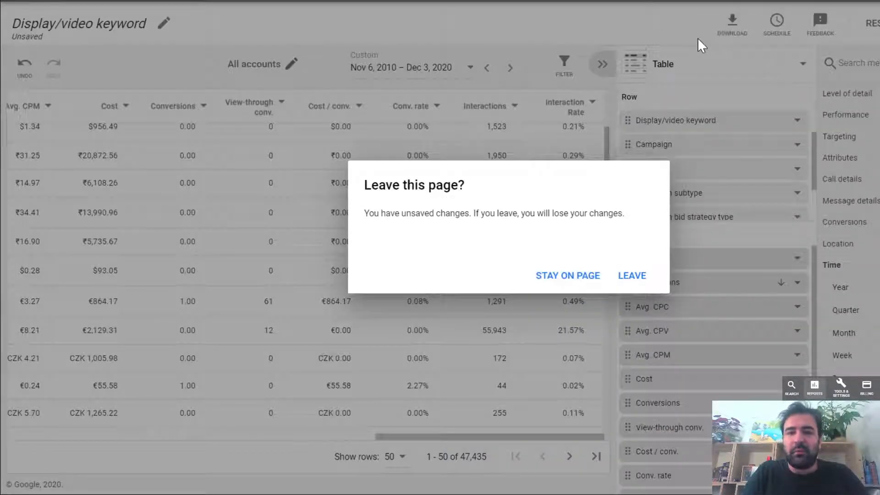
click(627, 281)
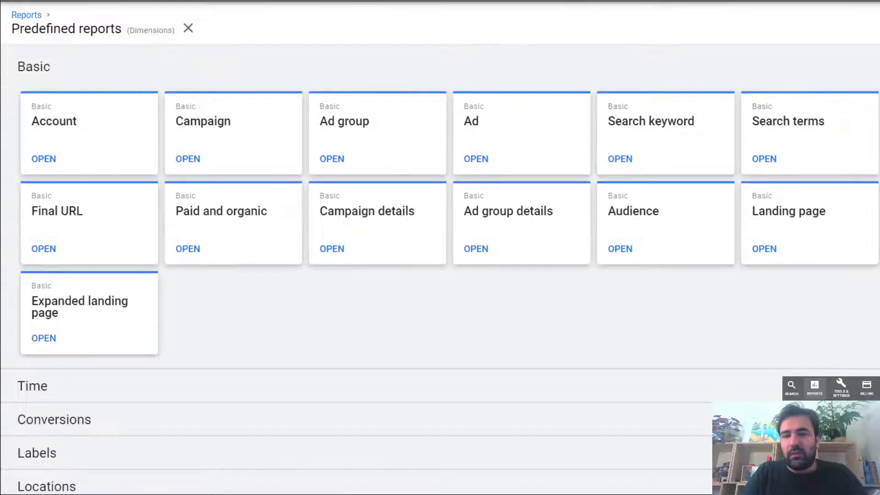
scroll(829, 332, down, 2)
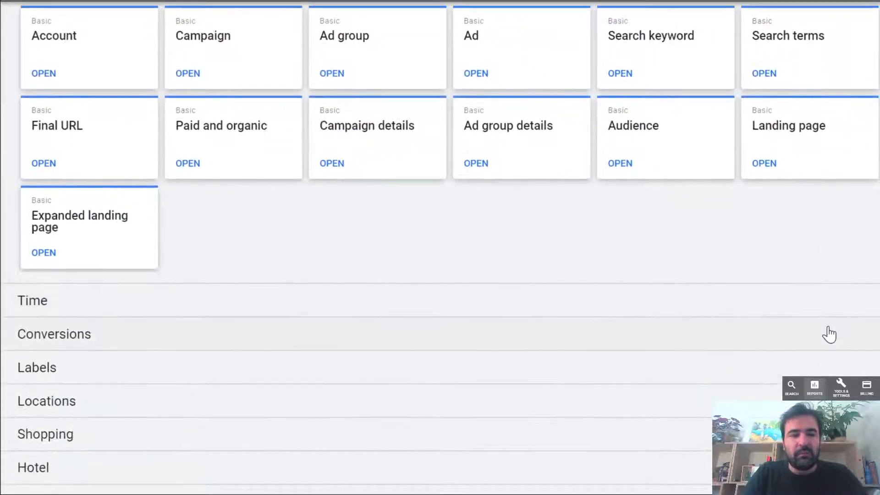
scroll(829, 334, down, 3)
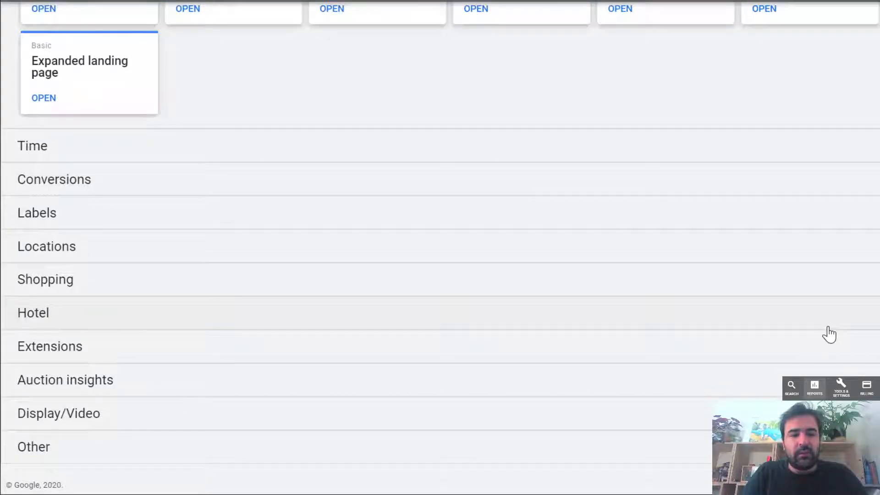
scroll(830, 334, up, 5)
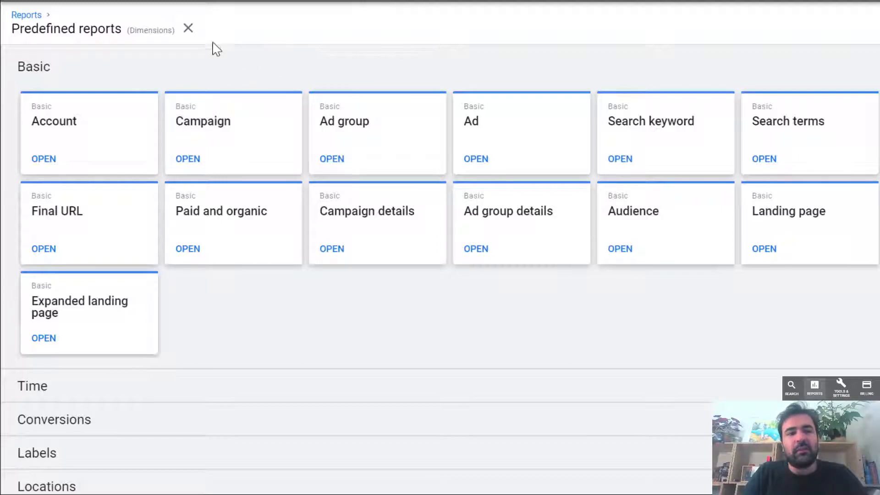
- Close the predefined reports list and create a new custom report as a Table
click(187, 28)
click(187, 29)
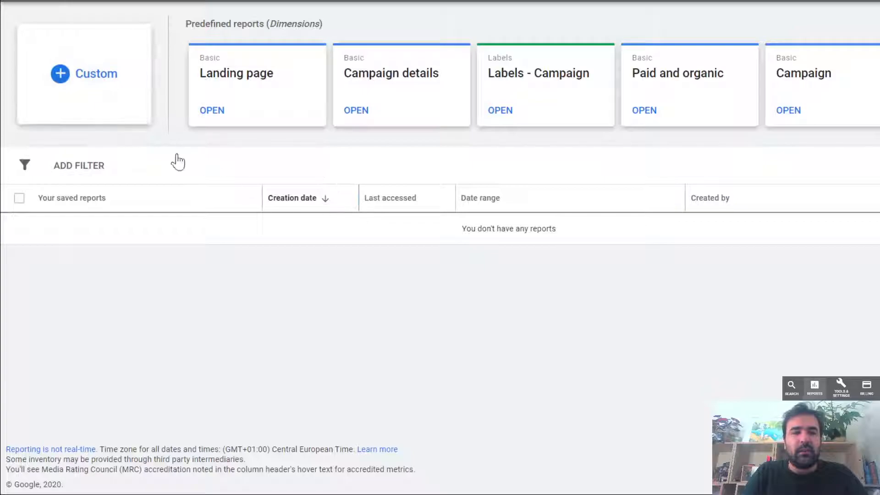
click(113, 97)
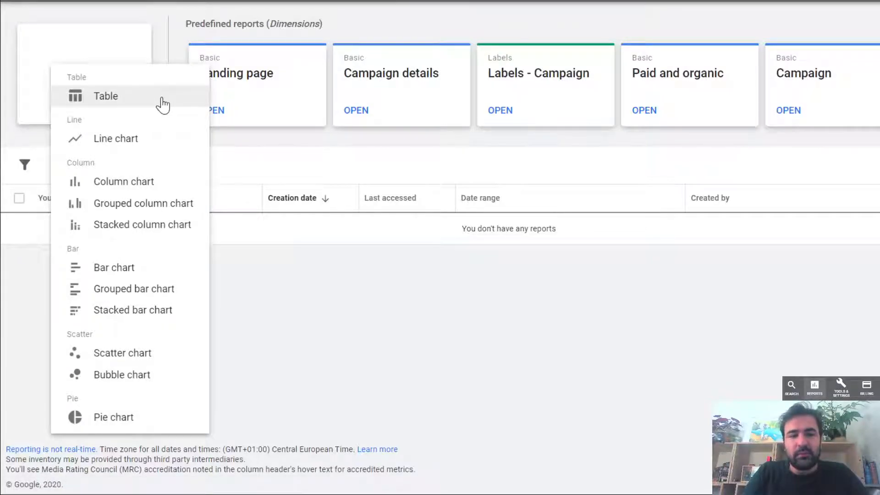
click(163, 106)
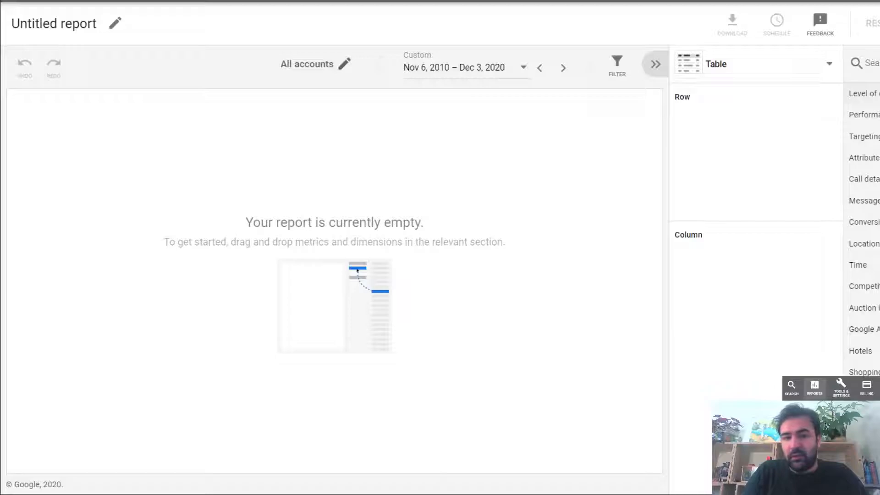
- Search the empty report's filter fields for "month" and "qua" and browse the list of available filters
click(618, 67)
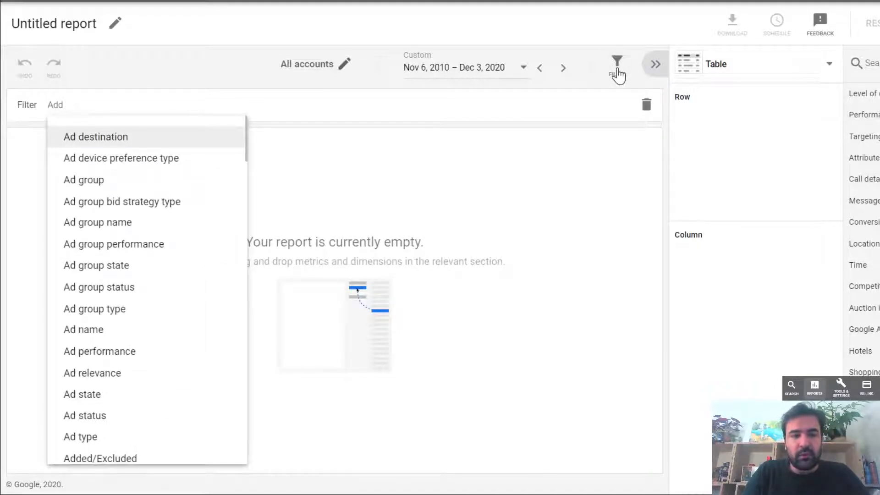
click(618, 69)
click(618, 69)
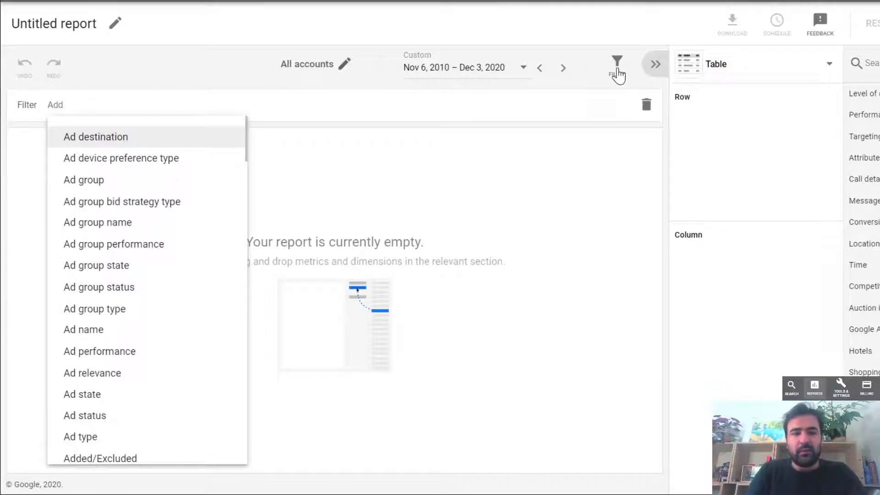
text(month)
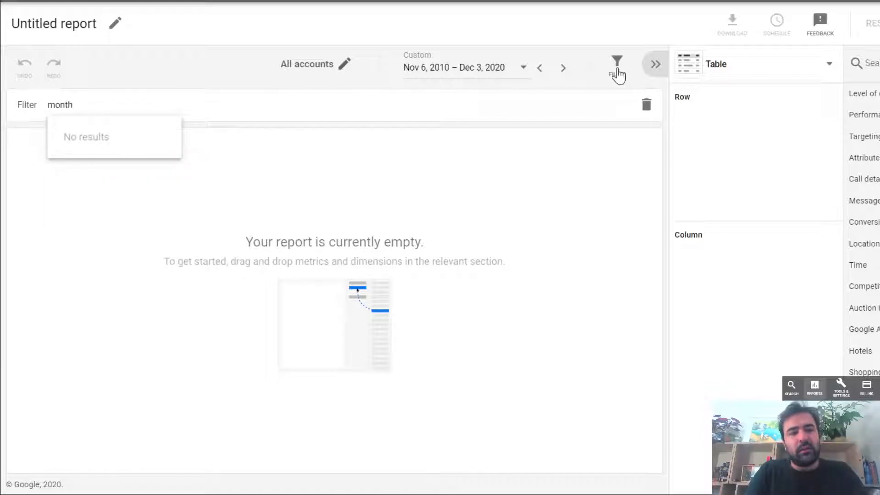
key(BackSpace)
key(BackSpace)
key(BackSpace)
key(BackSpace)
key(BackSpace)
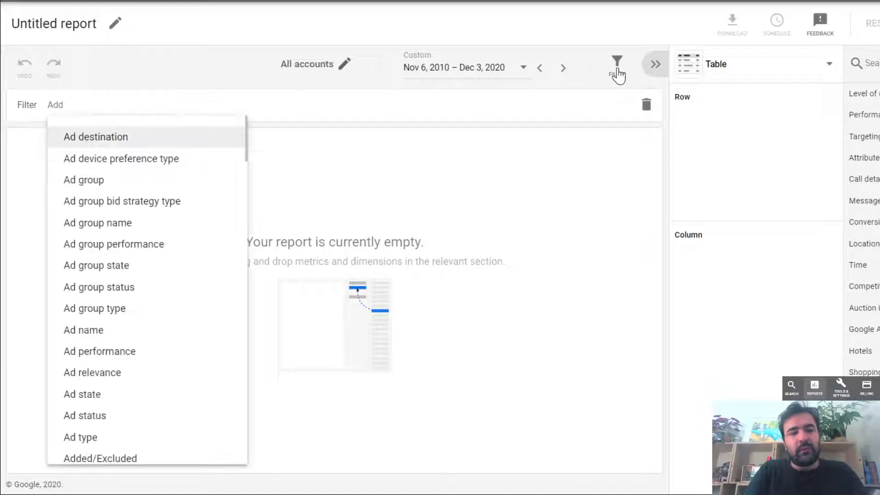
text(qua)
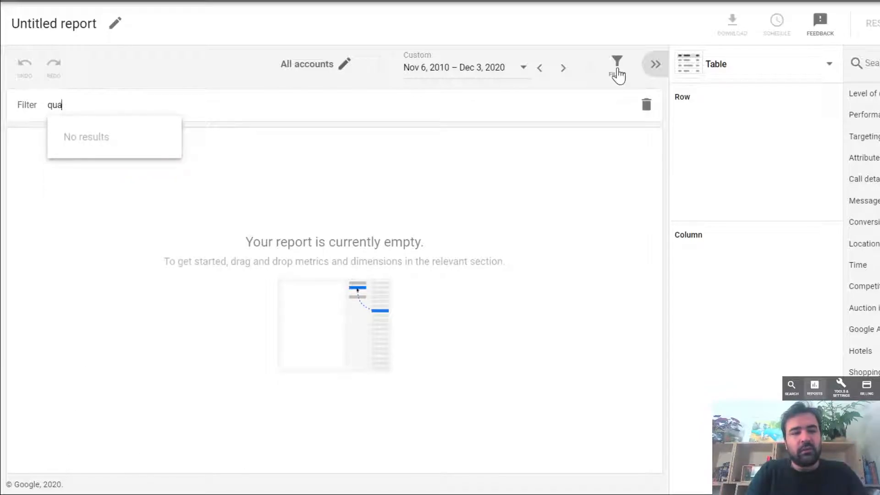
key(BackSpace)
scroll(163, 262, down, 5)
scroll(162, 263, up, 5)
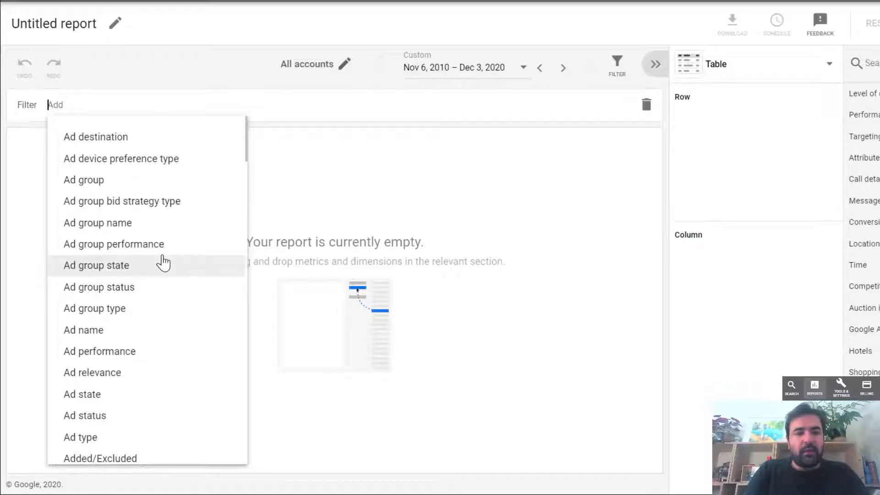
- Try a Campaign filter including all 50 listed campaigns and remove it from the report
text(campaign)
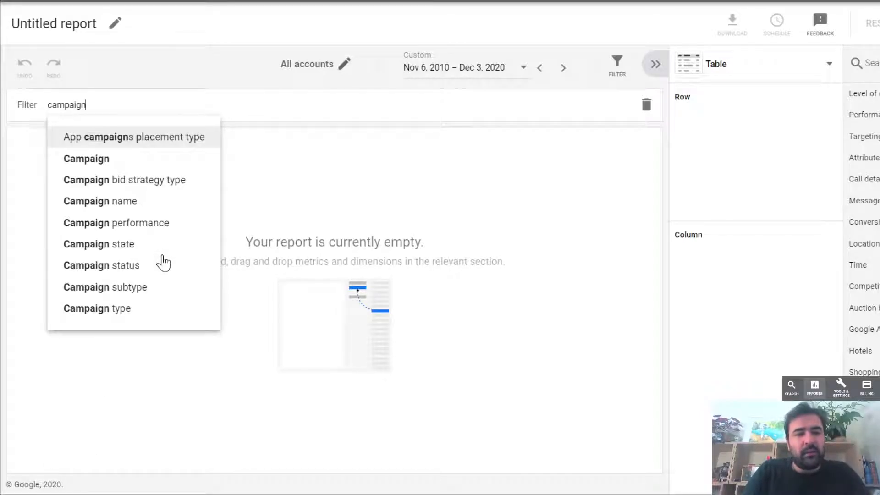
click(158, 165)
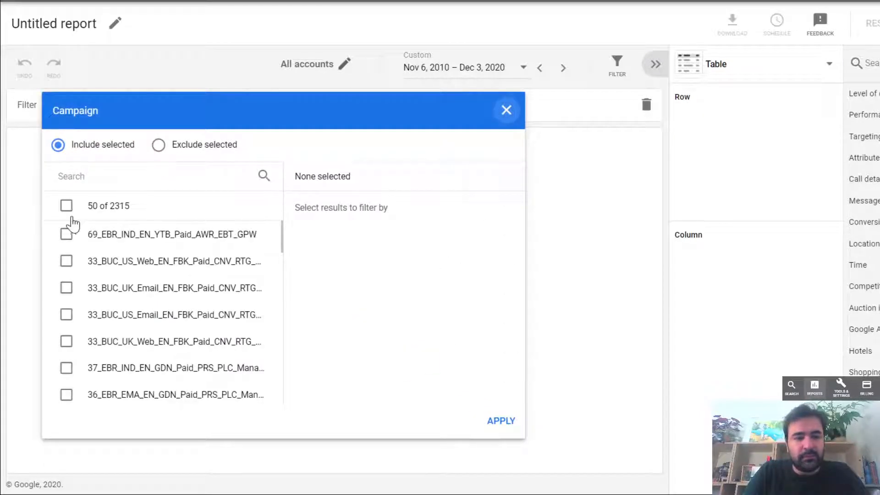
click(66, 206)
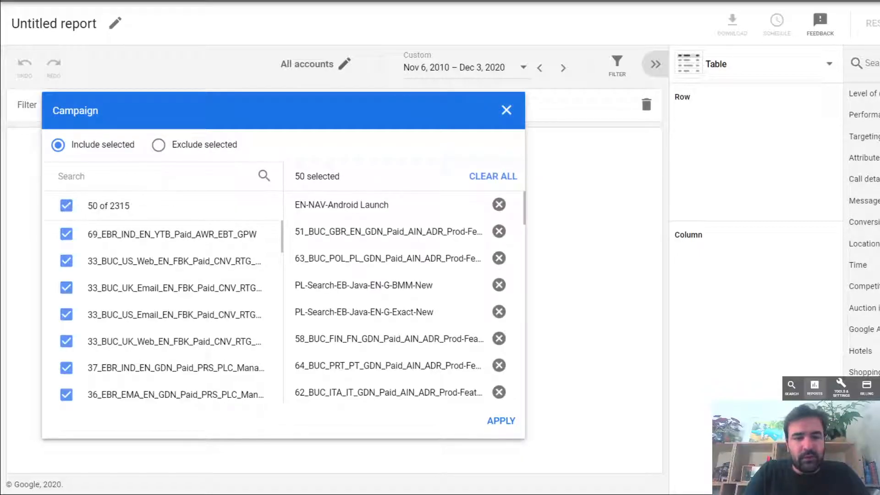
click(502, 421)
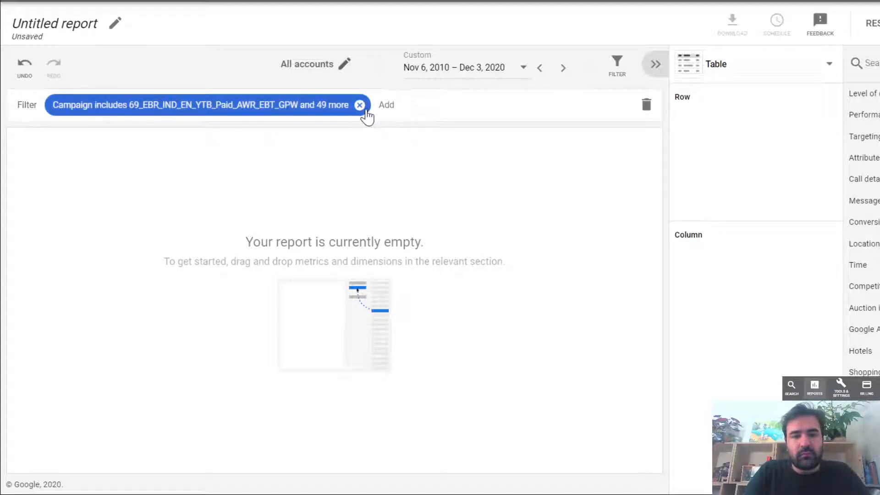
click(360, 106)
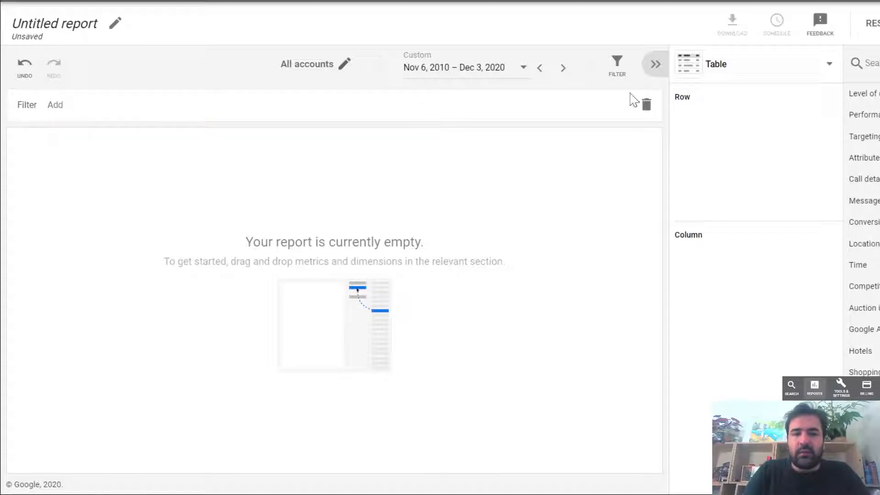
- Filter the report by Campaign to include only 69_EBR_IND_EN_YTB_Paid_AWR_EBT_GPW
click(615, 71)
click(615, 72)
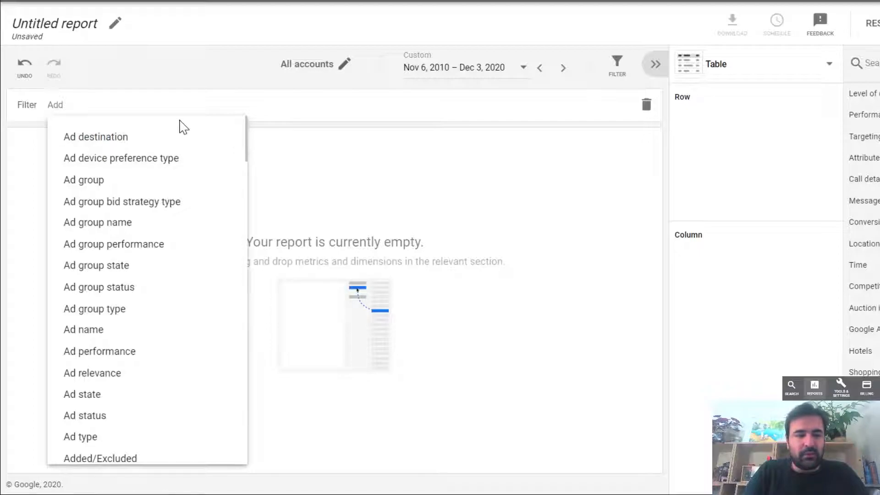
text(campai)
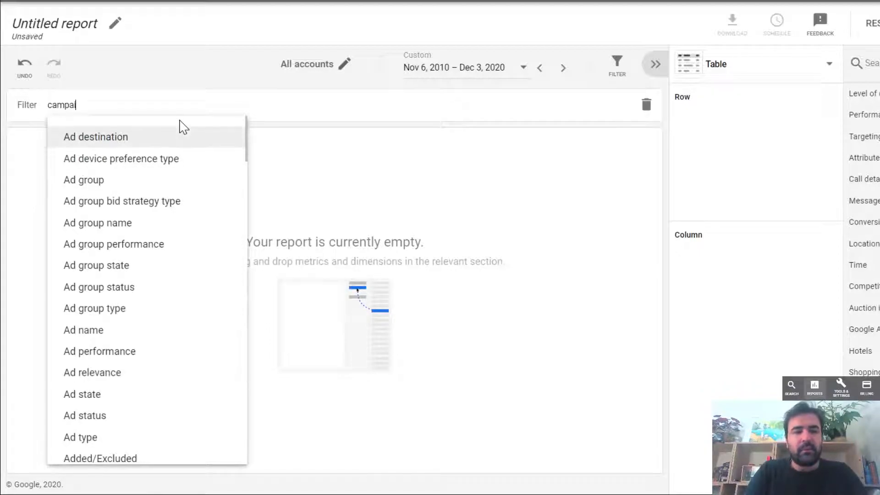
text(gn)
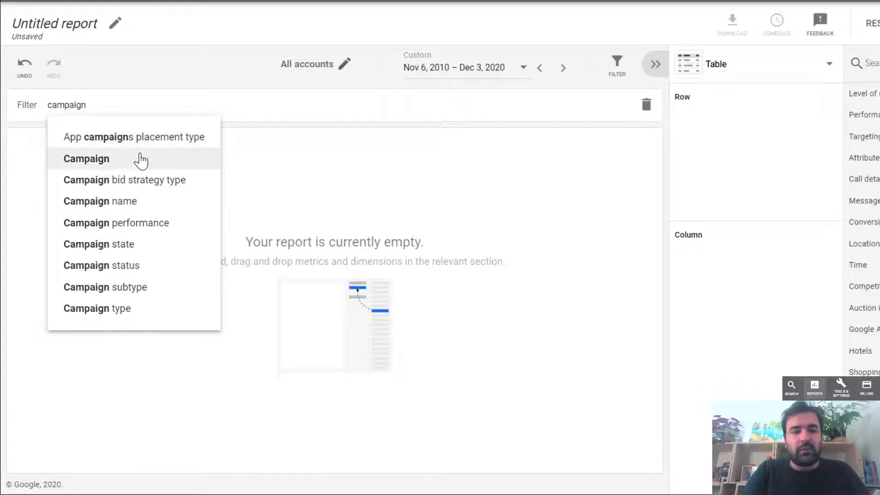
click(140, 159)
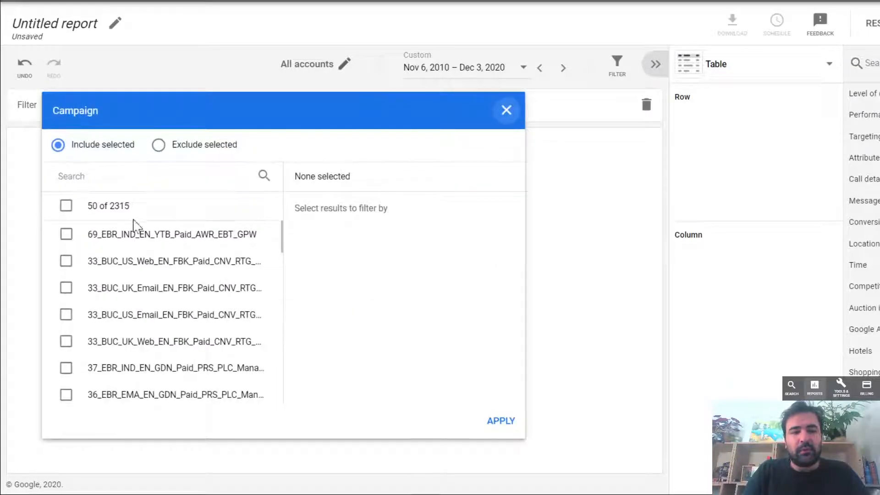
click(66, 234)
click(499, 420)
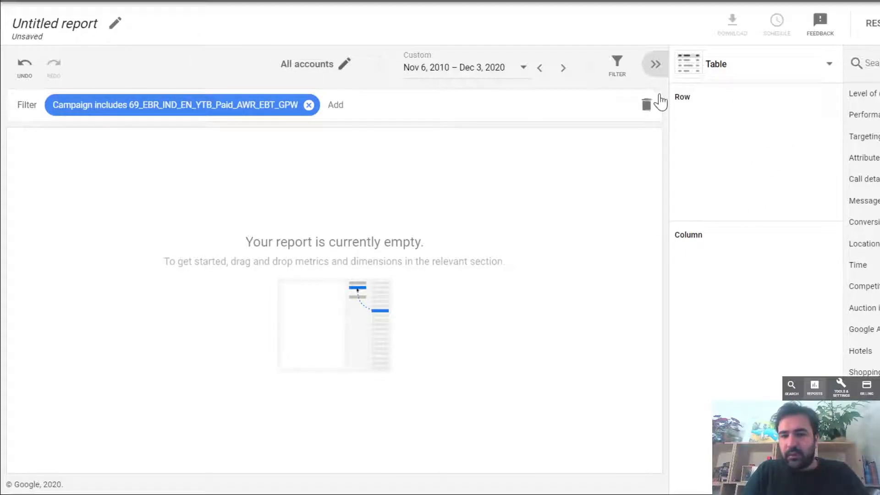
- Add Campaign and Search keyword from the Level of detail fields as the report's rows
click(861, 96)
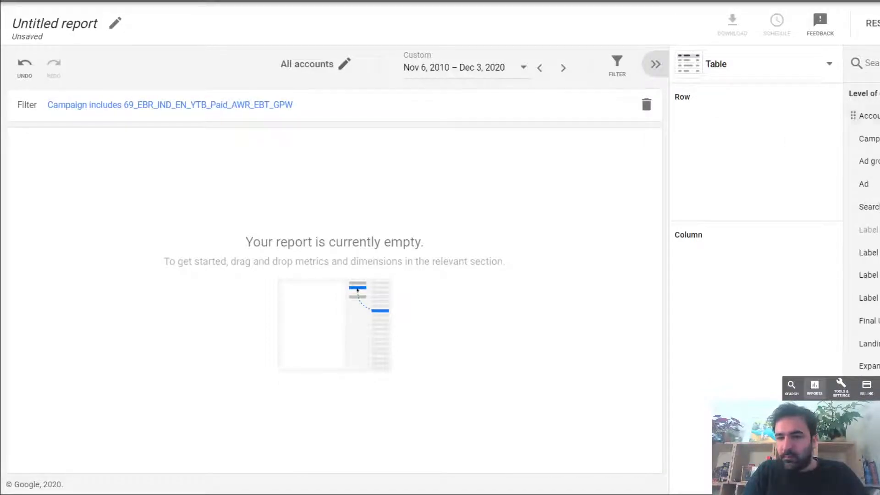
drag(868, 184, 749, 144)
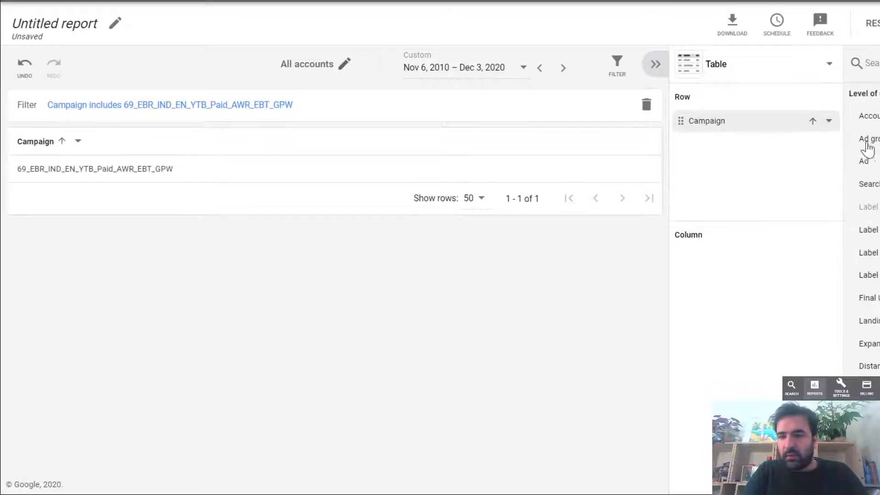
drag(867, 184, 866, 166)
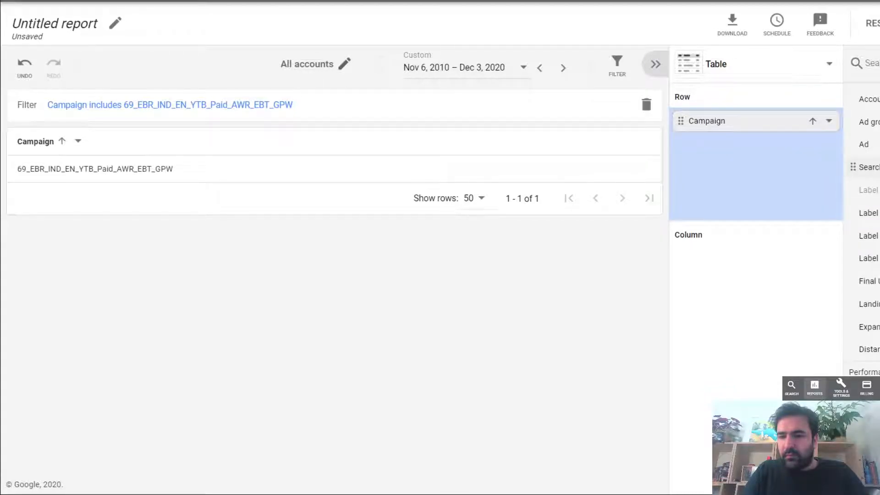
drag(866, 167, 736, 185)
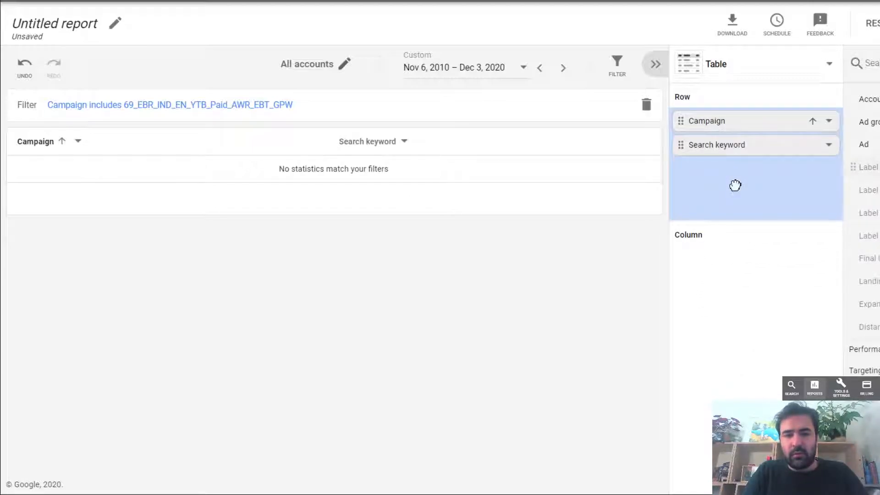
- Add the Performance metrics Clicks and Impr. (Top) % as the report's columns
scroll(867, 188, down, 3)
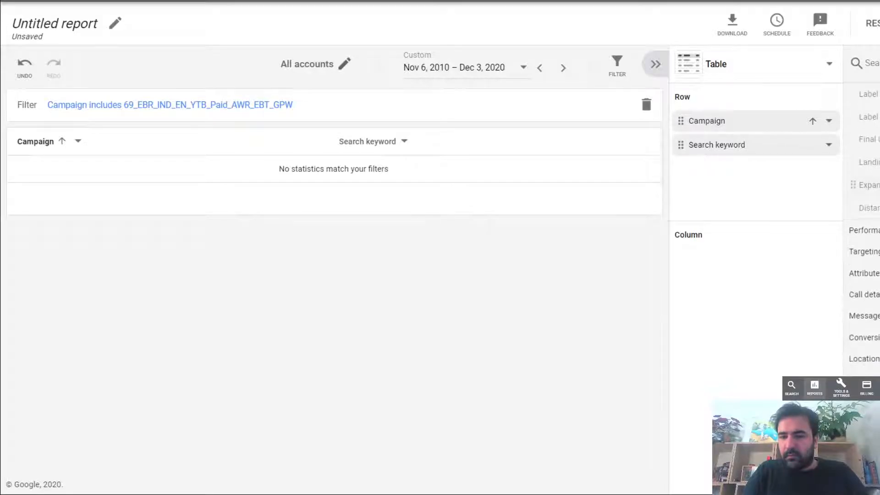
click(864, 230)
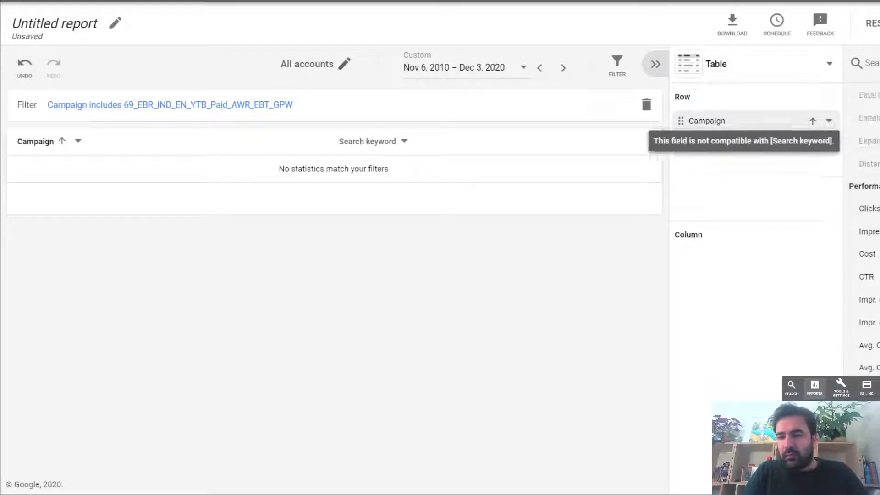
scroll(864, 207, down, 2)
drag(868, 124, 799, 248)
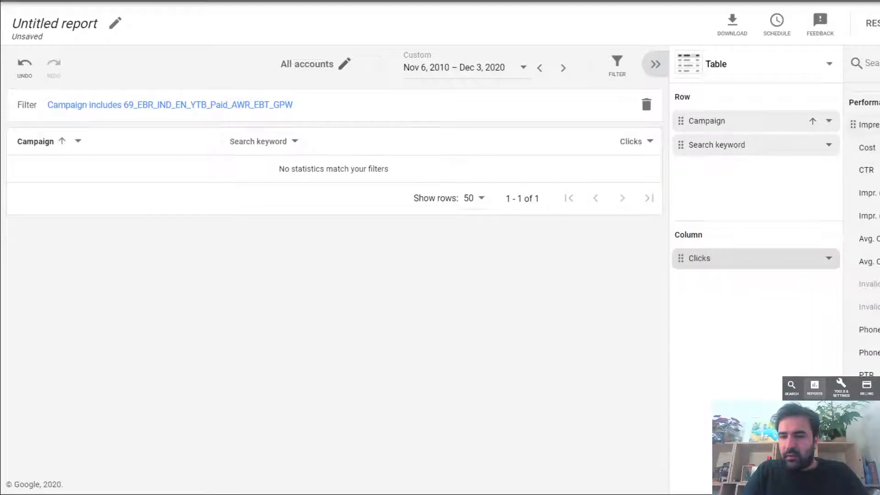
scroll(869, 193, down, 1)
drag(869, 193, 869, 232)
drag(867, 164, 765, 301)
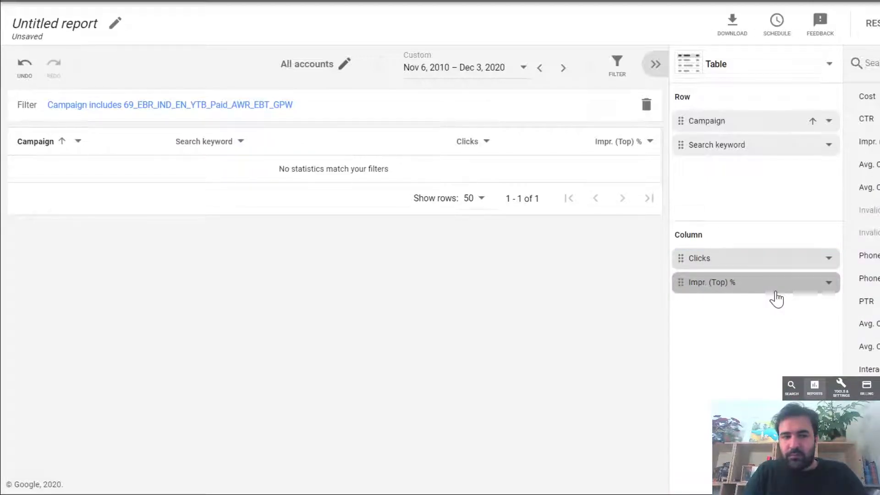
- Add the Performance metric Video played to 100% to the report's columns, below Impr. (Top) %
scroll(864, 207, down, 3)
scroll(864, 207, down, 4)
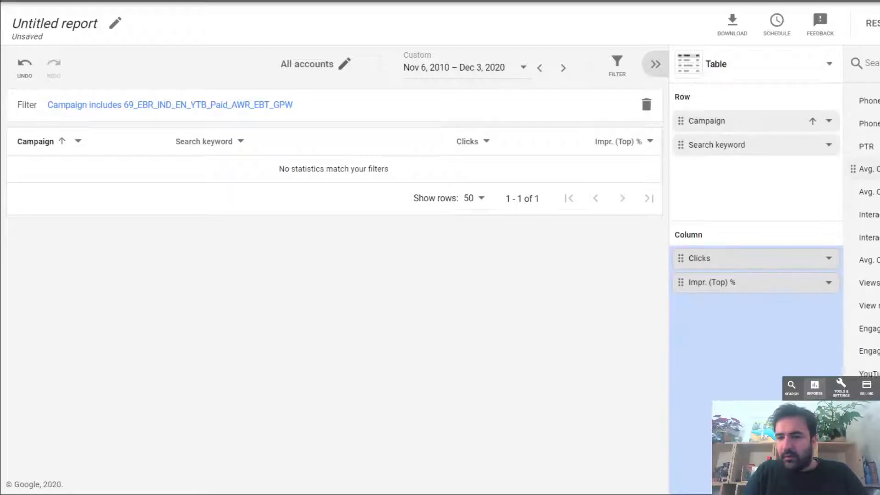
scroll(867, 114, down, 5)
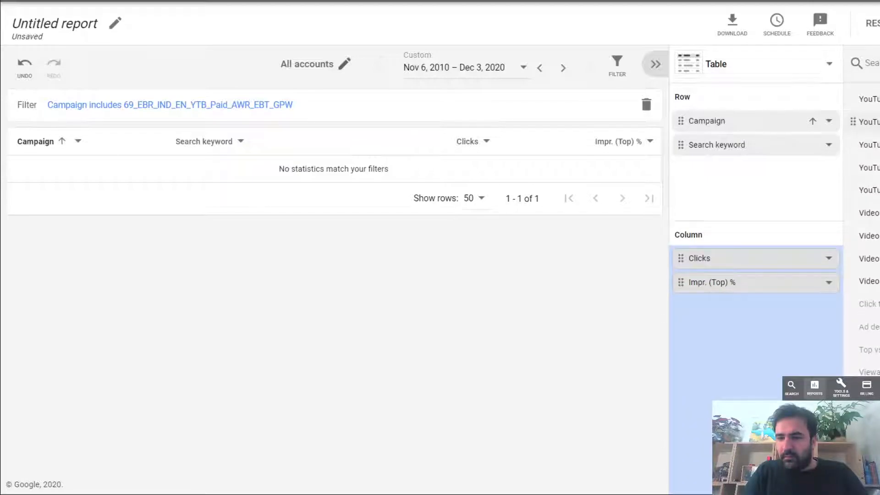
scroll(865, 138, up, 1)
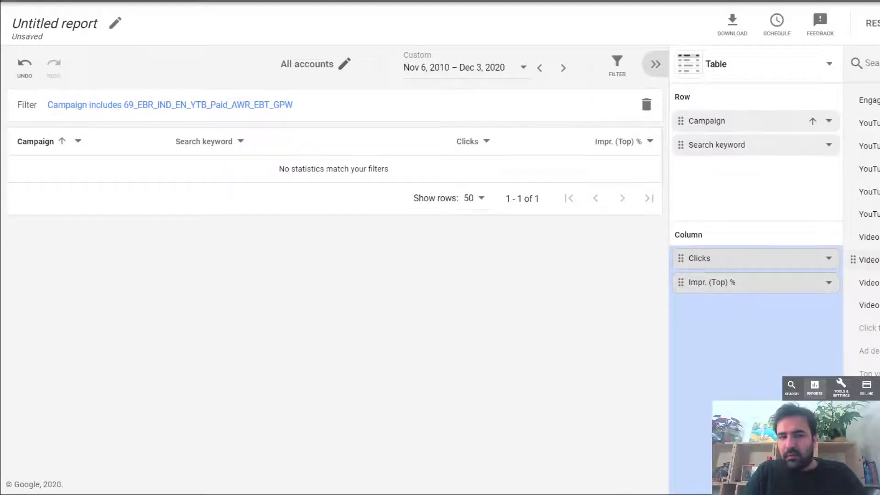
drag(855, 305, 748, 316)
drag(871, 305, 754, 319)
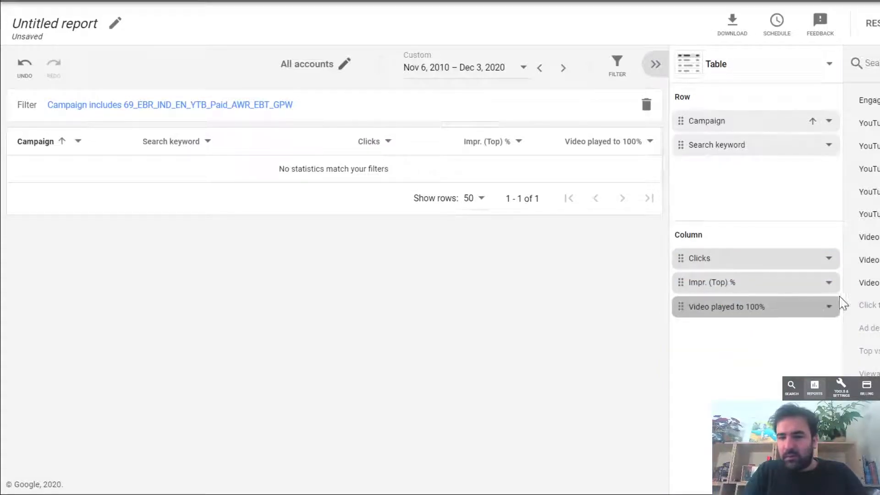
- Examine the remaining performance metrics and field groups, including the Auction insights and Google Analytics fields
scroll(871, 237, down, 4)
mouse_move(872, 237)
mouse_down()
mouse_move(871, 247)
mouse_move(871, 225)
mouse_up()
scroll(871, 282, down, 4)
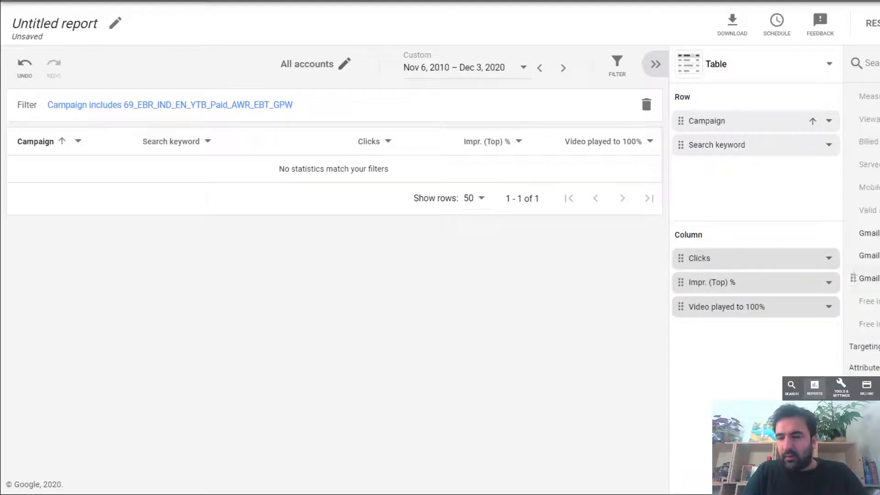
click(871, 282)
scroll(871, 280, down, 2)
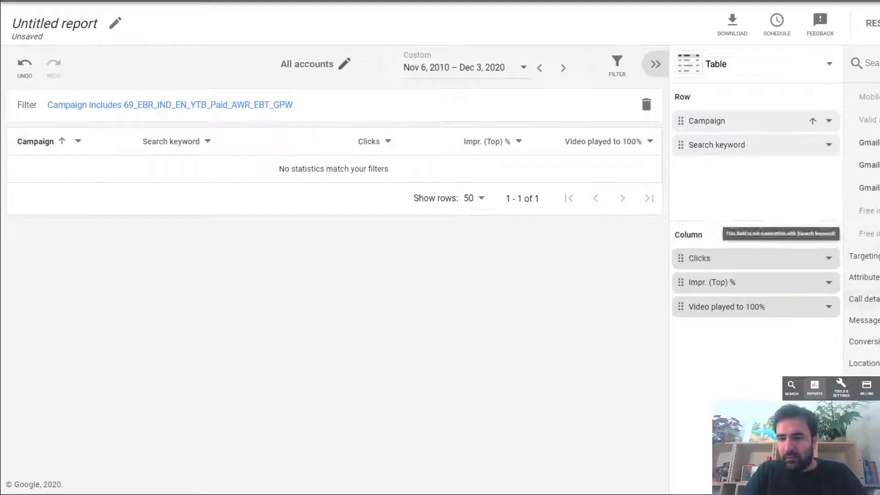
scroll(864, 275, down, 1)
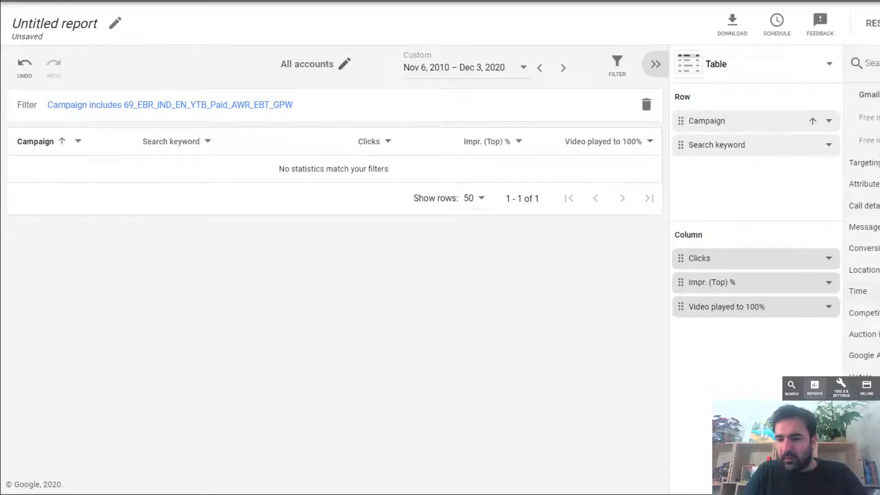
click(871, 335)
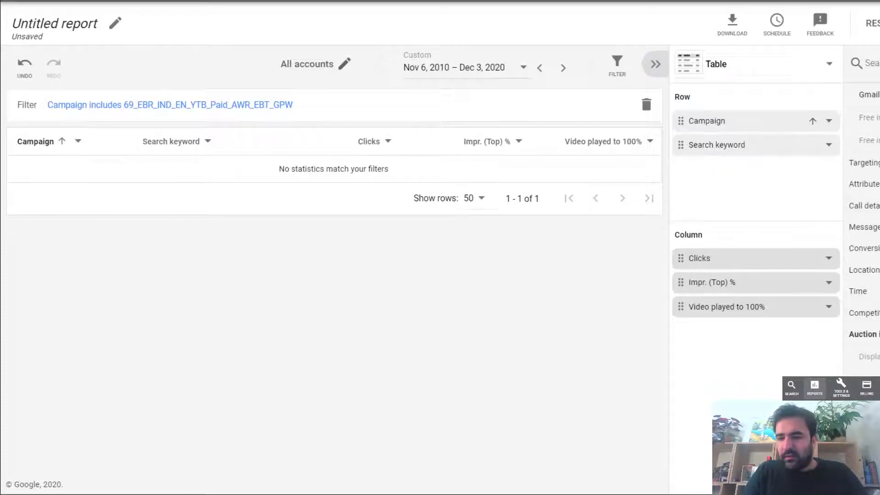
click(871, 334)
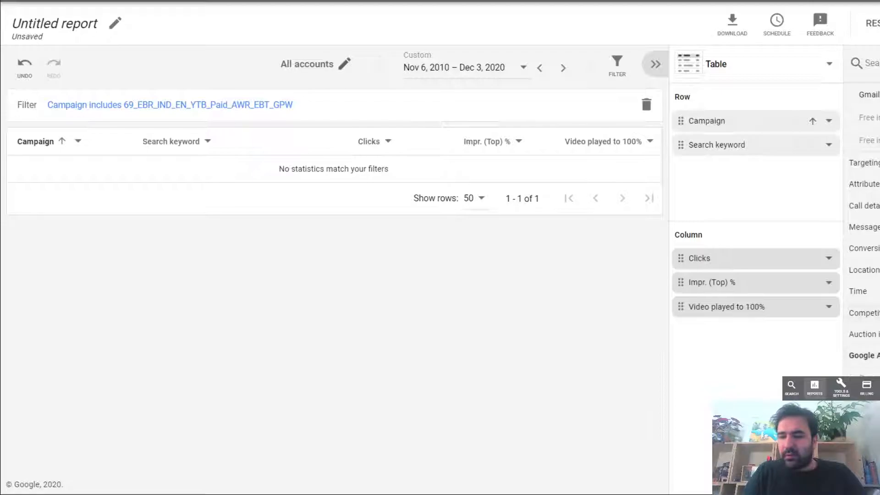
scroll(864, 229, down, 2)
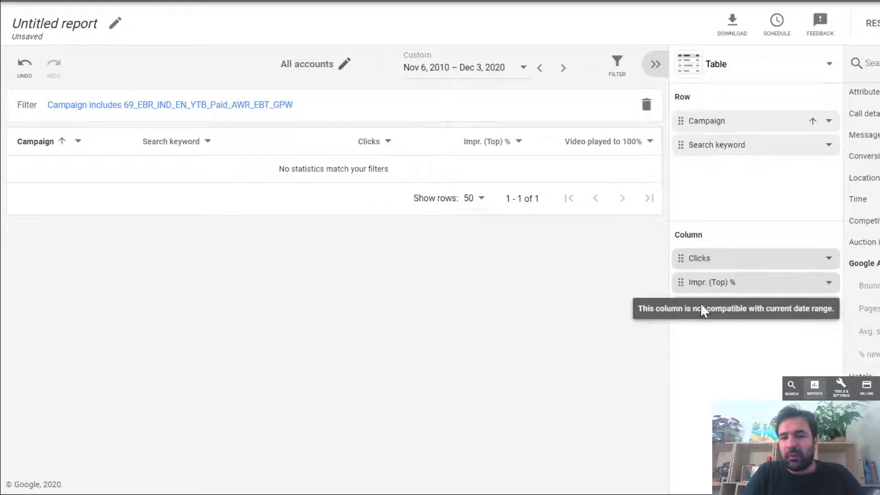
- Delete Campaign and Search keyword from the report's rows
click(682, 120)
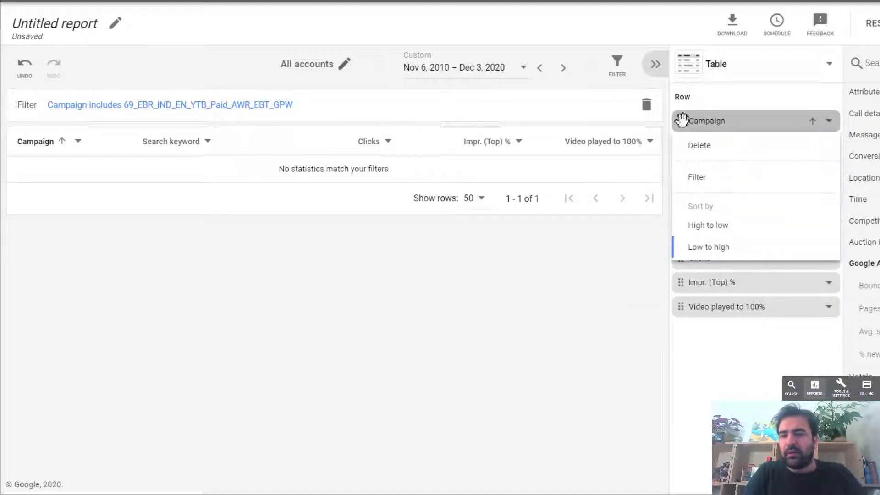
click(711, 146)
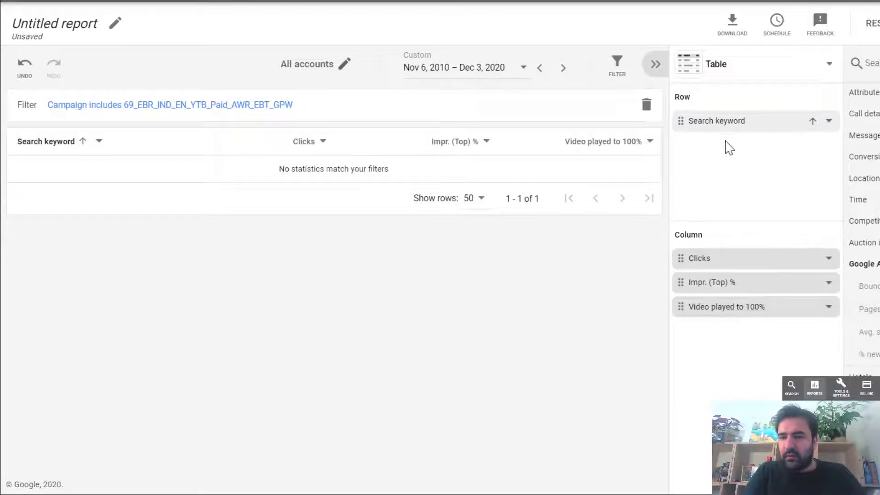
click(682, 121)
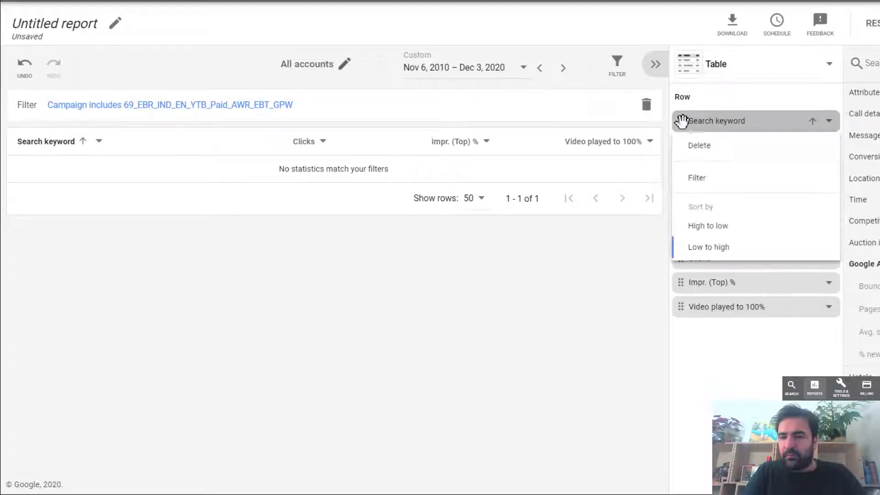
click(821, 146)
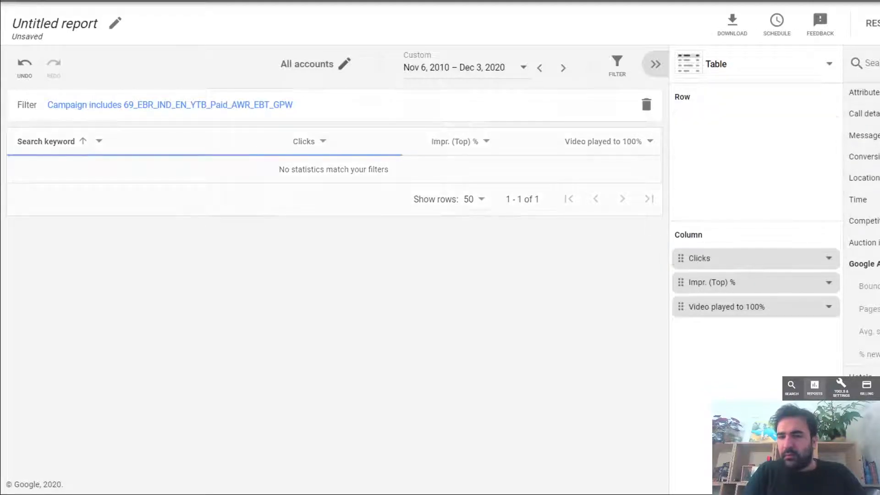
- Search the report fields for "ad g" and add Ad group as the report's row
click(869, 62)
text(ad)
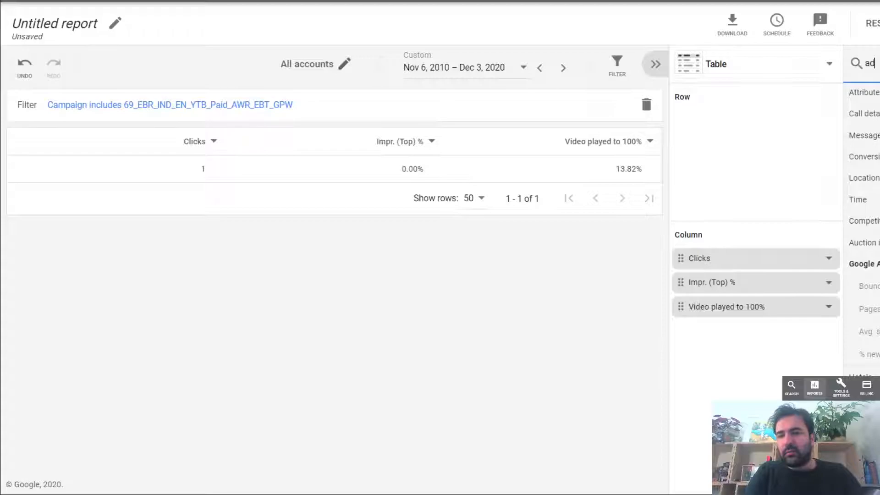
text( g)
drag(876, 99, 714, 113)
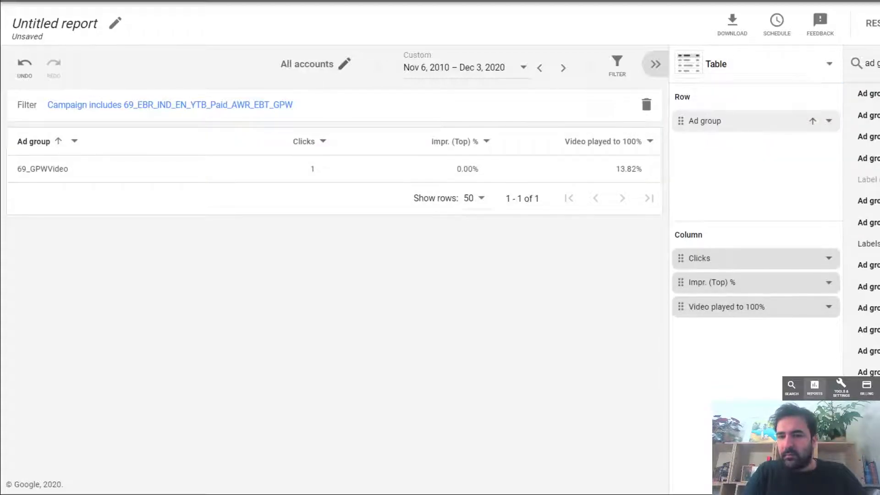
- Search the fields for "bou", try to add the bounce metric to the rows, and delete Ad group from the rows
text(bou)
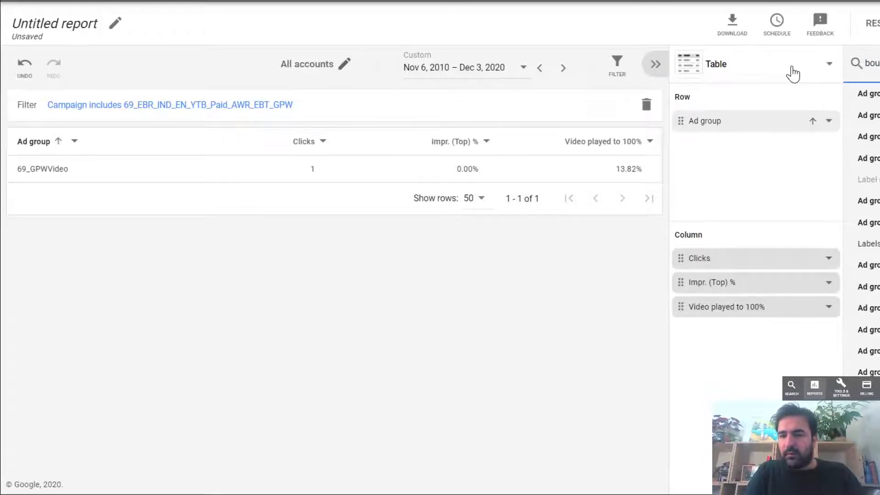
drag(878, 98, 794, 169)
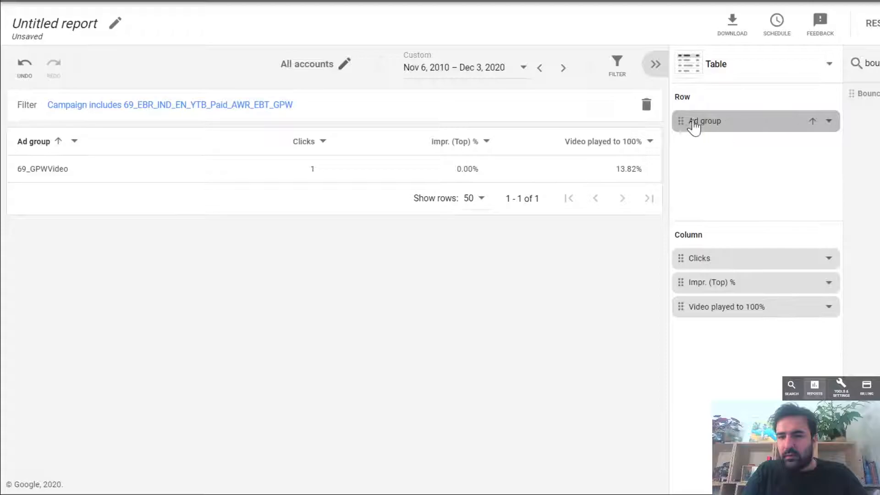
click(715, 128)
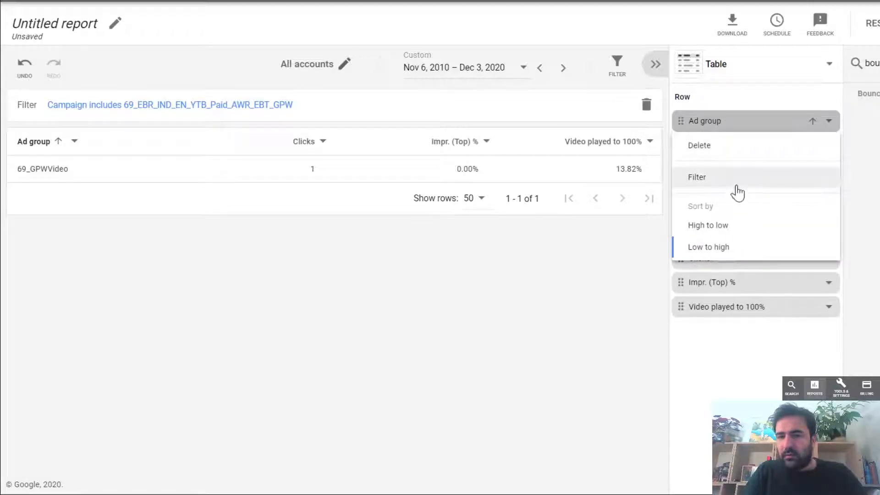
click(746, 146)
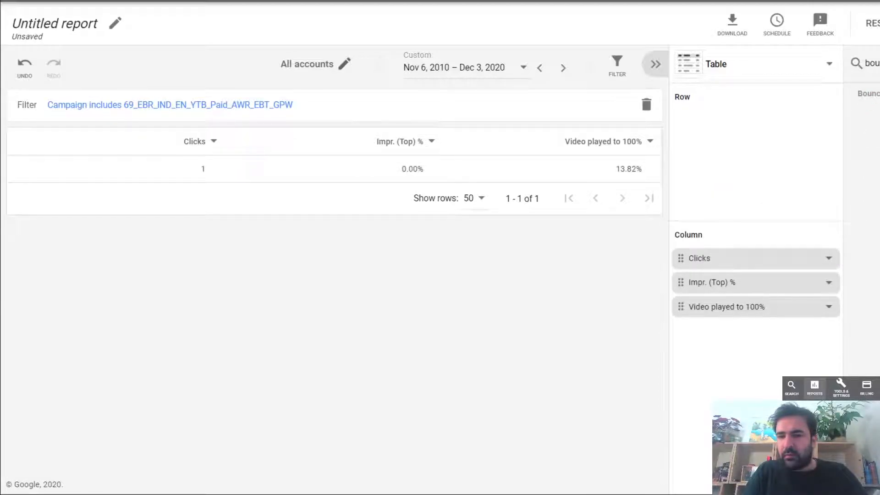
- Search the report fields for "que" and try to add the Query field to the rows
drag(879, 63, 818, 69)
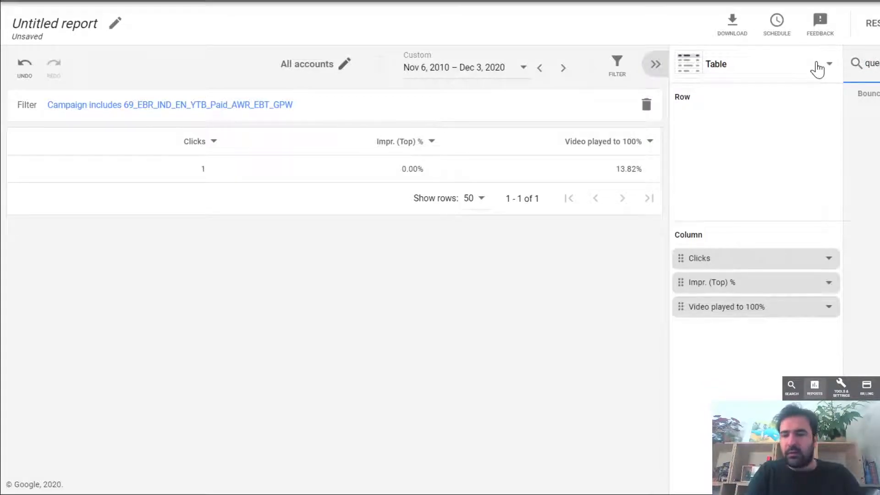
drag(877, 95, 786, 174)
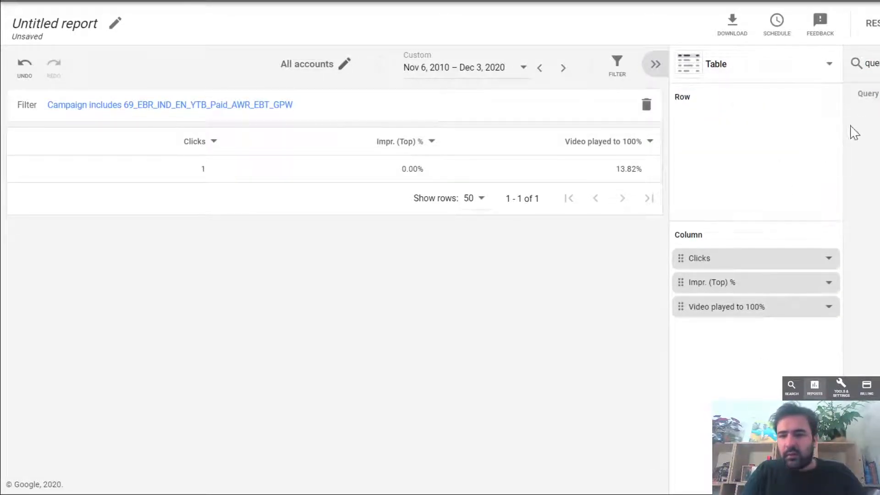
drag(878, 94, 860, 154)
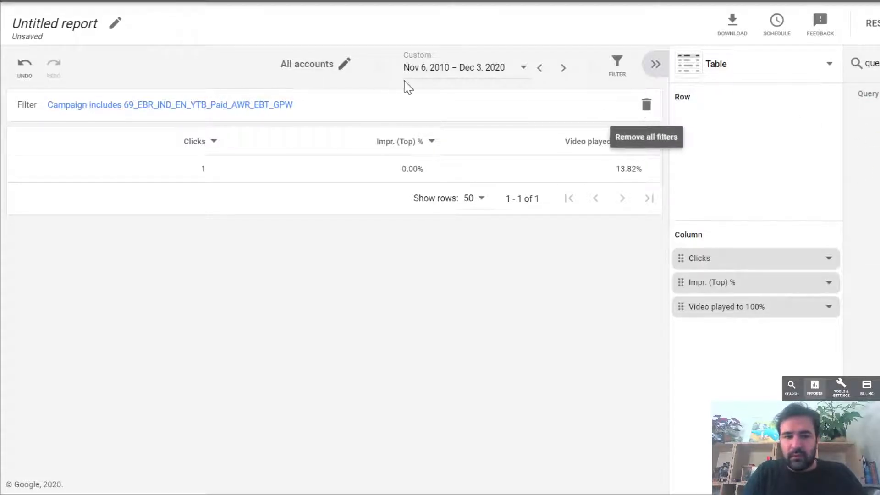
- Remove the Campaign filter from the report
click(647, 105)
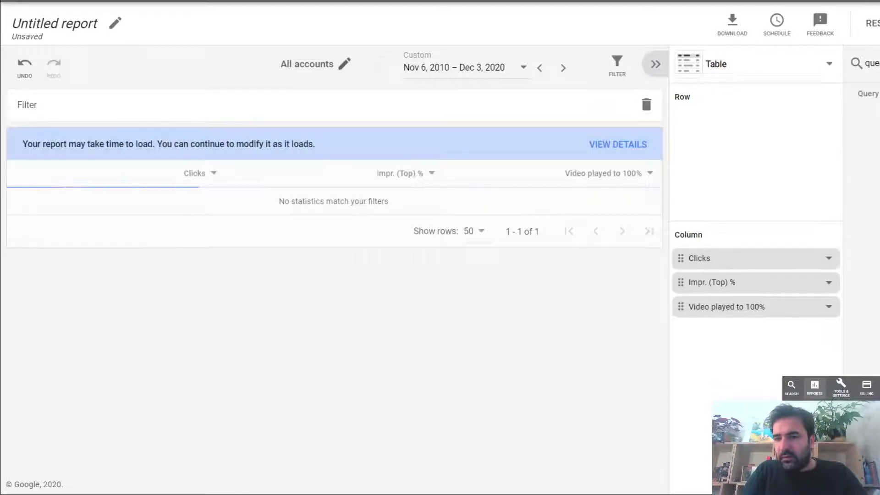